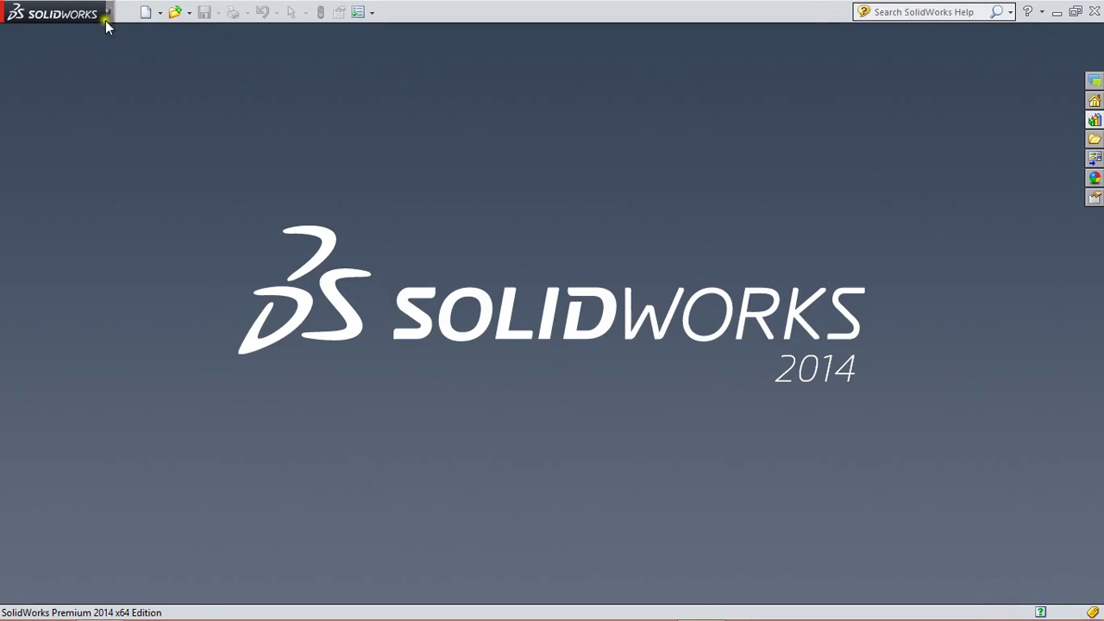
Create a new assembly document and dismiss the Begin Assembly prompt without inserting a component.
{"action": "mouse_move", "coordinate": [61, 16]}
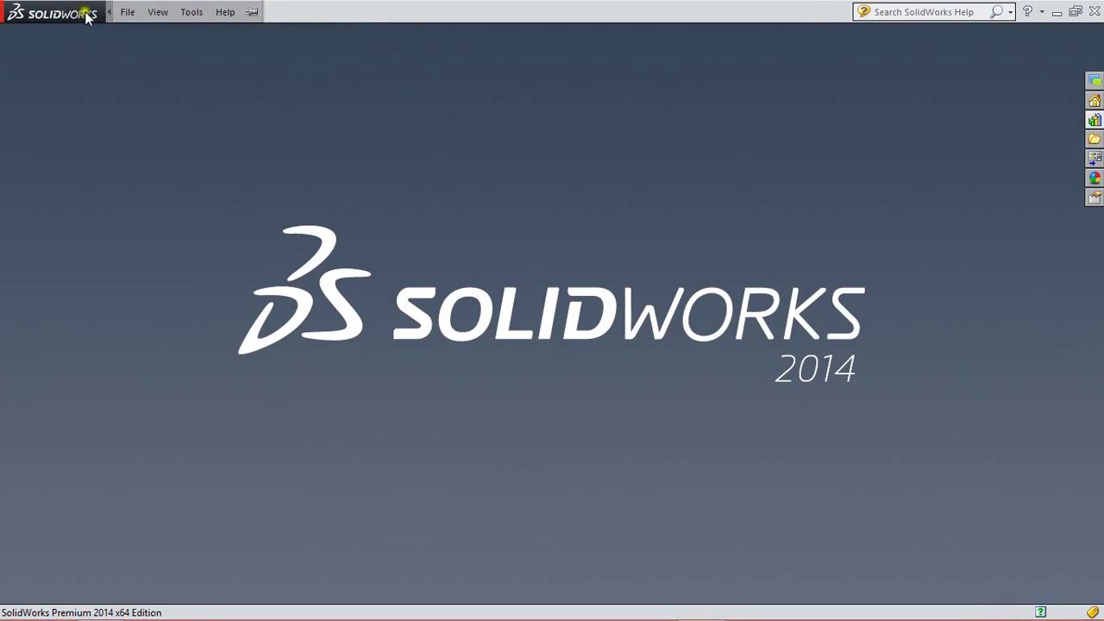
{"action": "left_click", "coordinate": [126, 12]}
{"action": "left_click", "coordinate": [138, 35]}
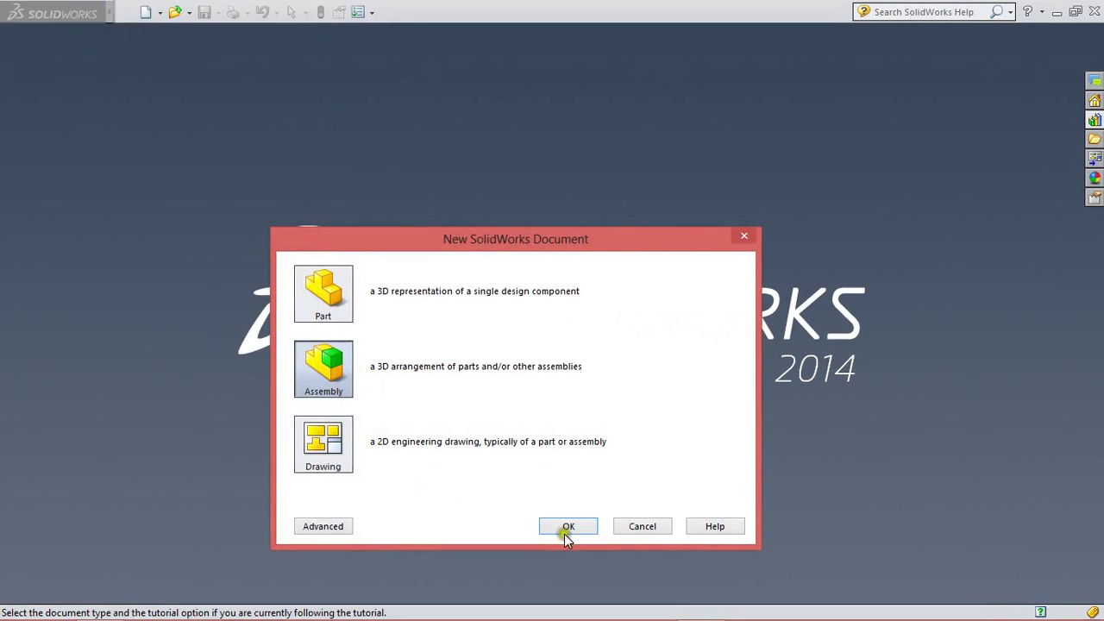
{"action": "left_click", "coordinate": [568, 526]}
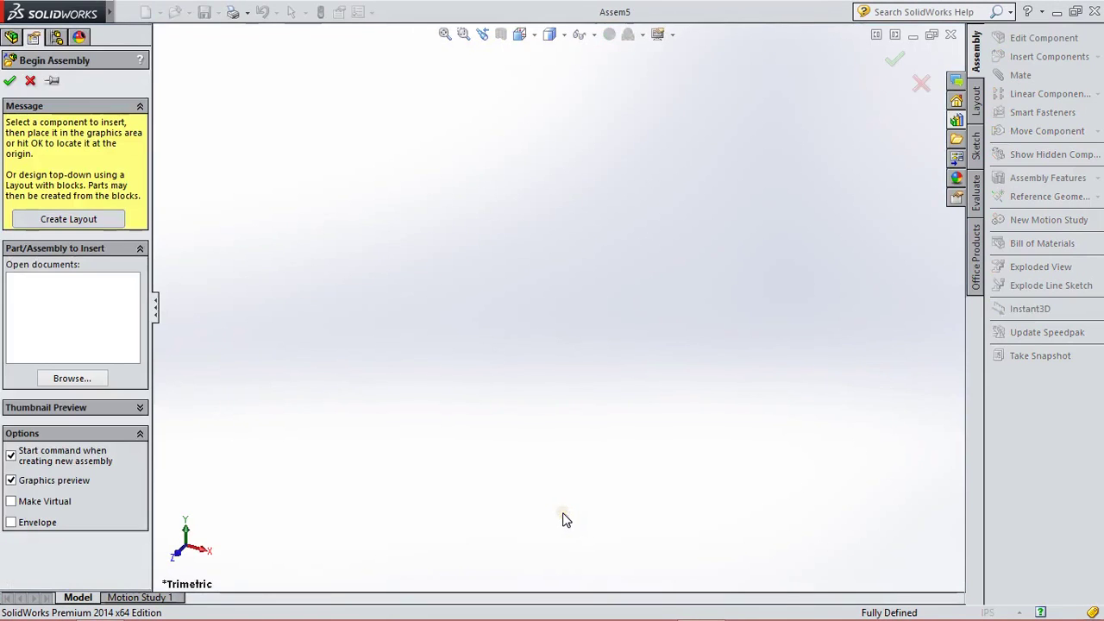
{"action": "left_click", "coordinate": [920, 85]}
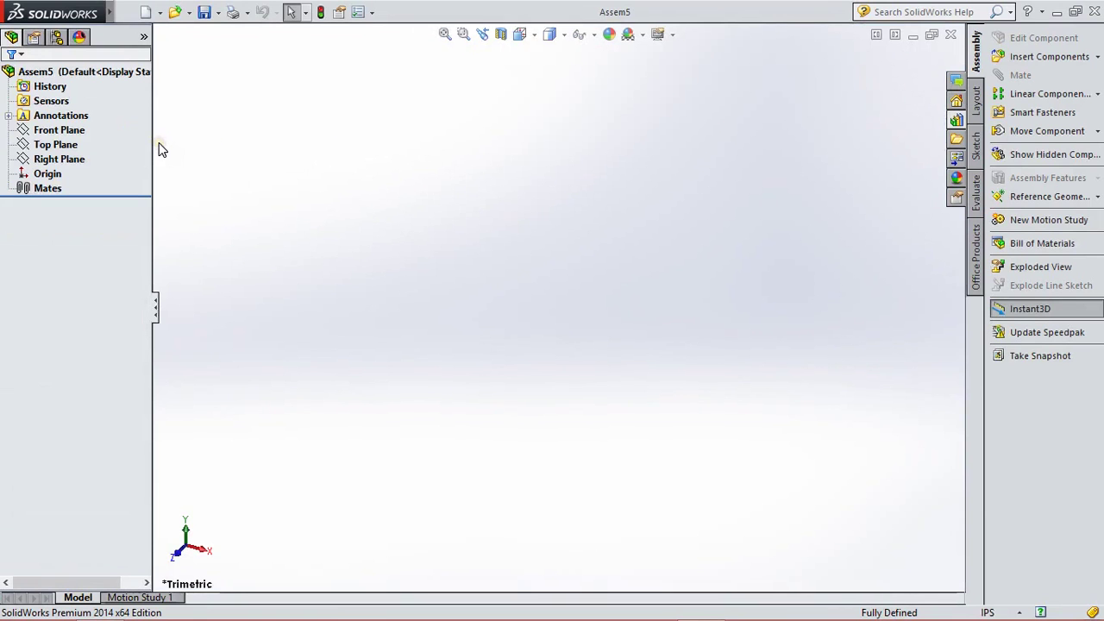
Start a sketch on the Front Plane and draw a circle of radius 3 in centred on the origin.
{"action": "left_click", "coordinate": [74, 132]}
{"action": "right_click", "coordinate": [63, 127]}
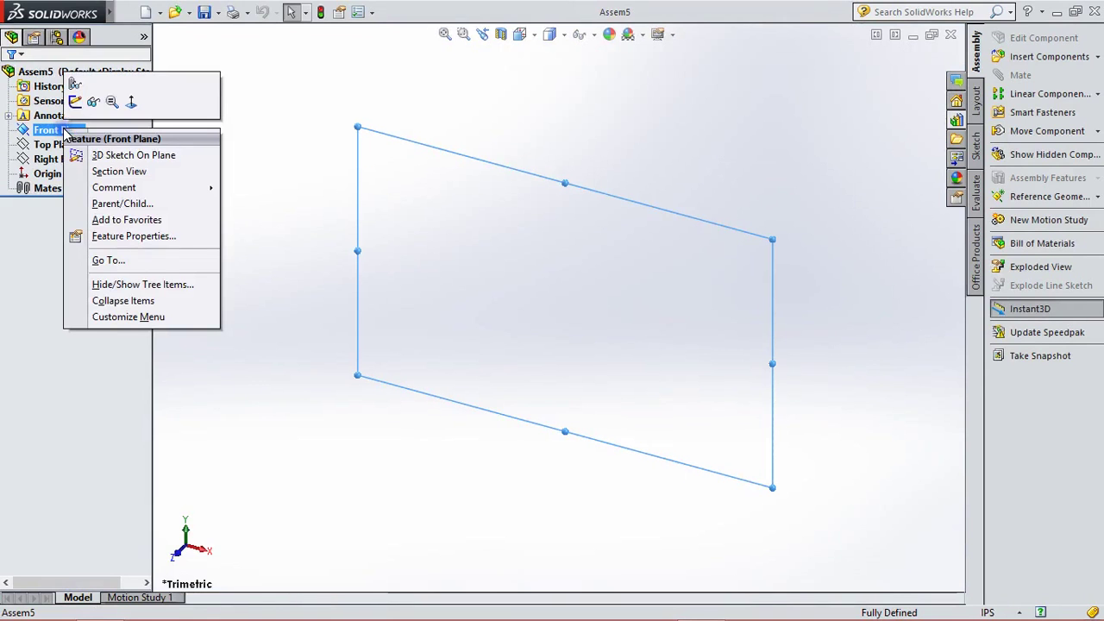
{"action": "left_click", "coordinate": [74, 106]}
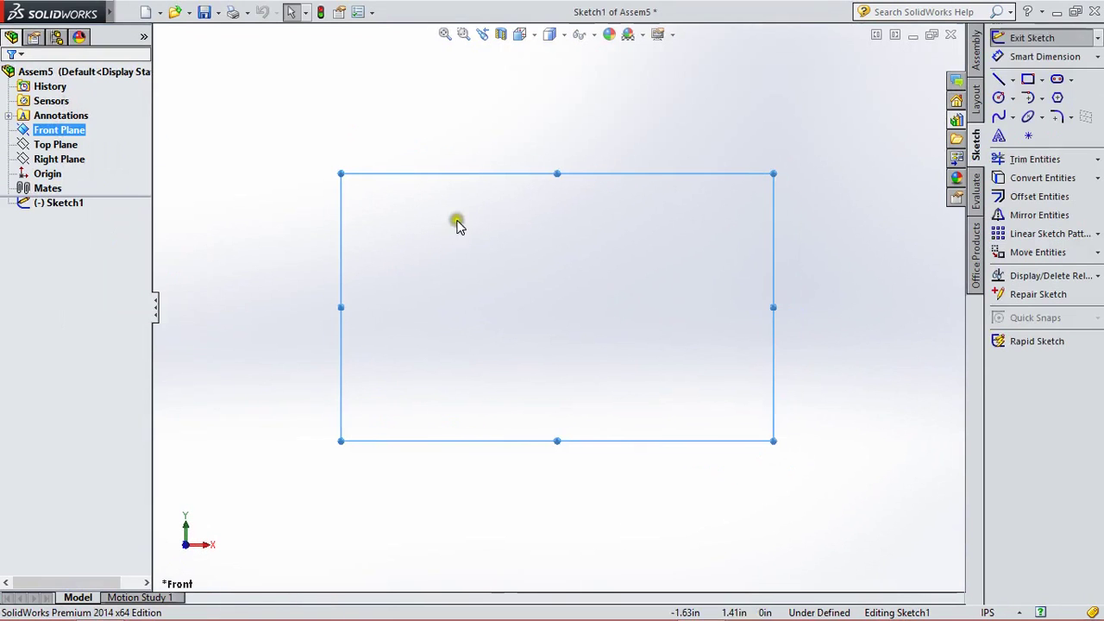
{"action": "left_click", "coordinate": [998, 98]}
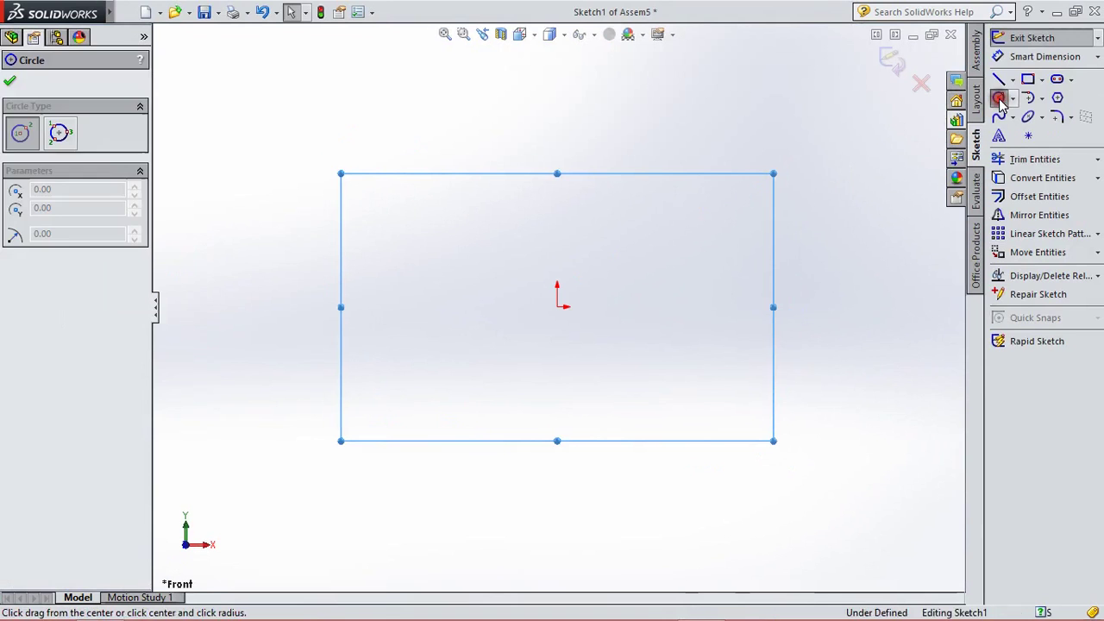
{"action": "left_click", "coordinate": [558, 306]}
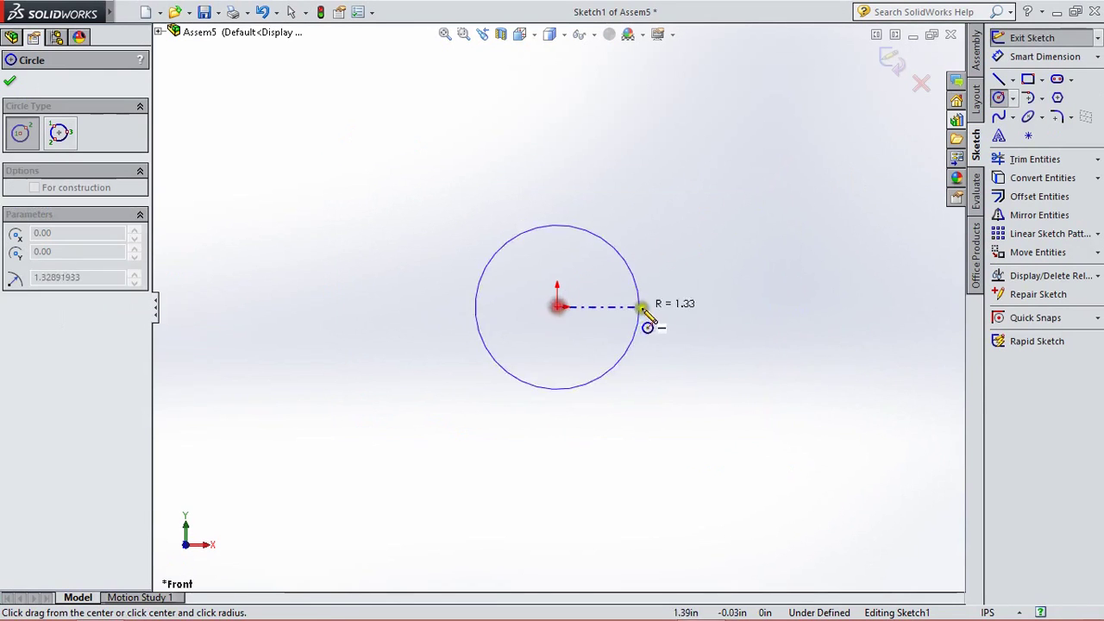
{"action": "left_click", "coordinate": [723, 308]}
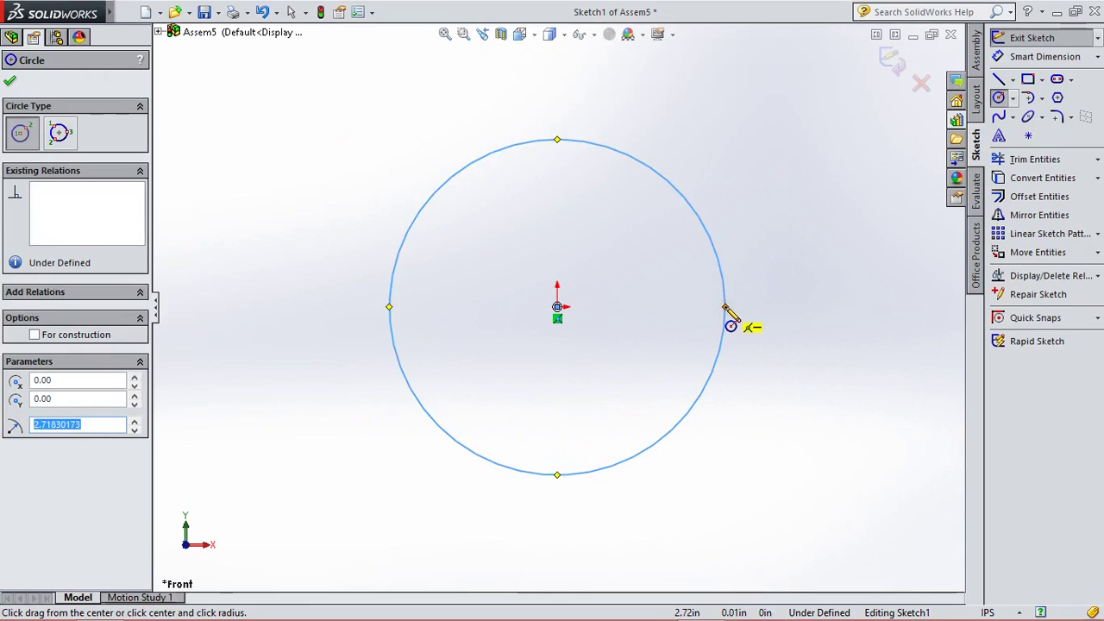
{"action": "type", "text": "3"}
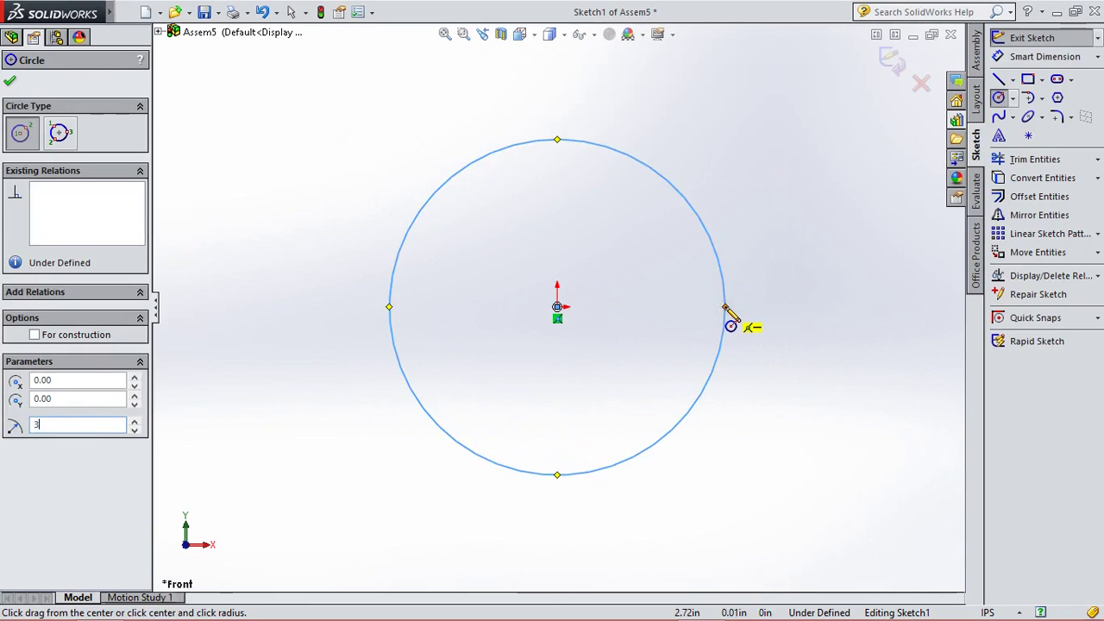
{"action": "left_click", "coordinate": [10, 86]}
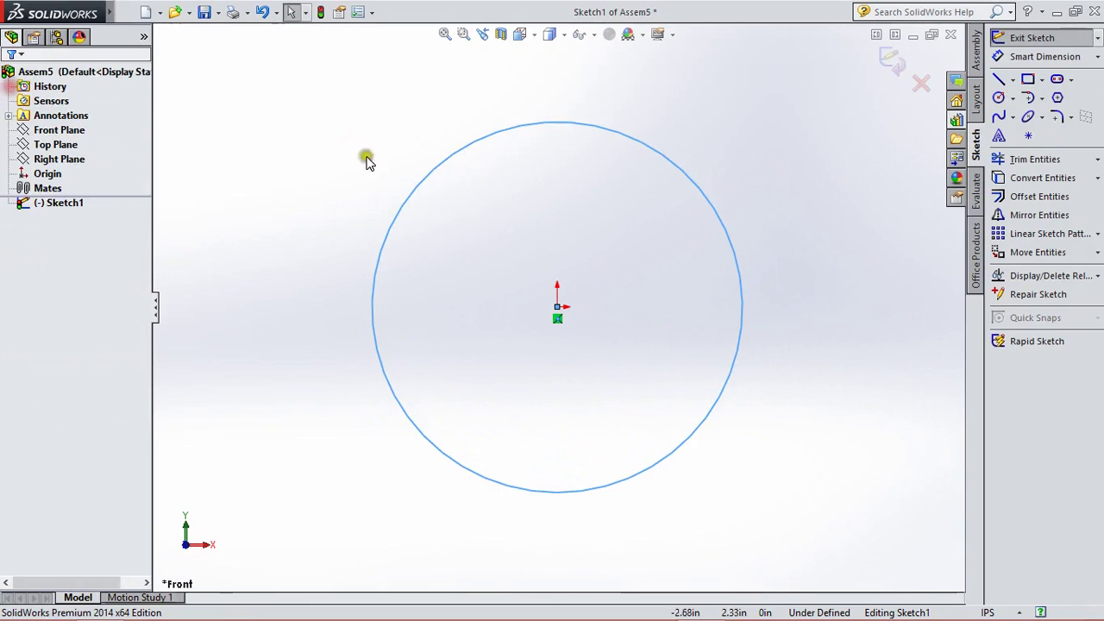
Sketch a second circle of radius 1.5 in beside the large one, its centre about 4.9 in horizontally from the origin.
{"action": "left_click", "coordinate": [1001, 98]}
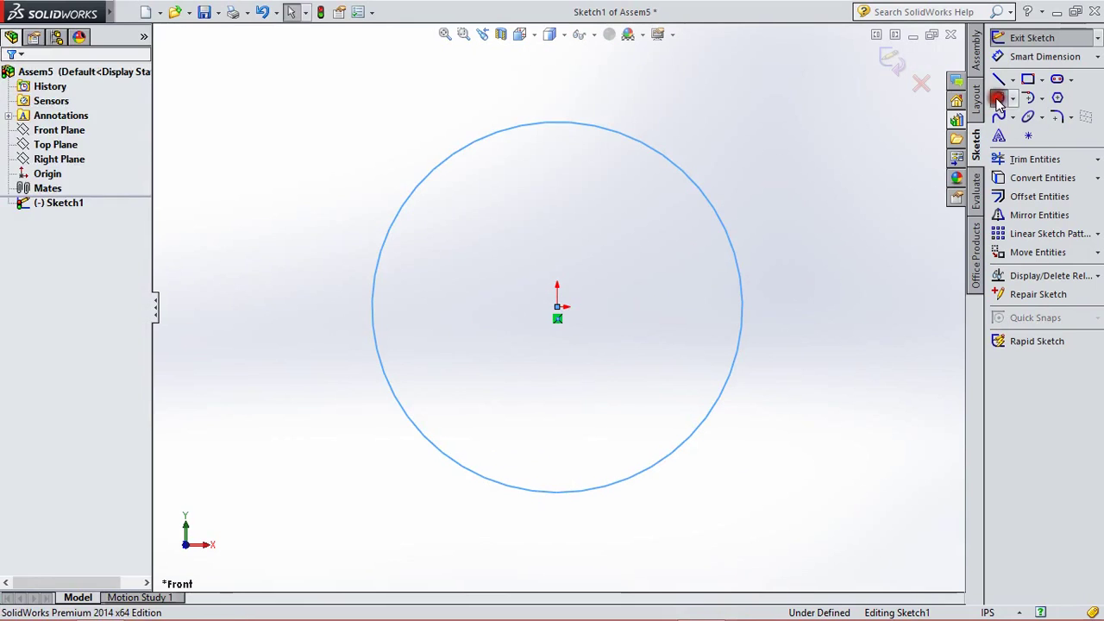
{"action": "left_click", "coordinate": [860, 307]}
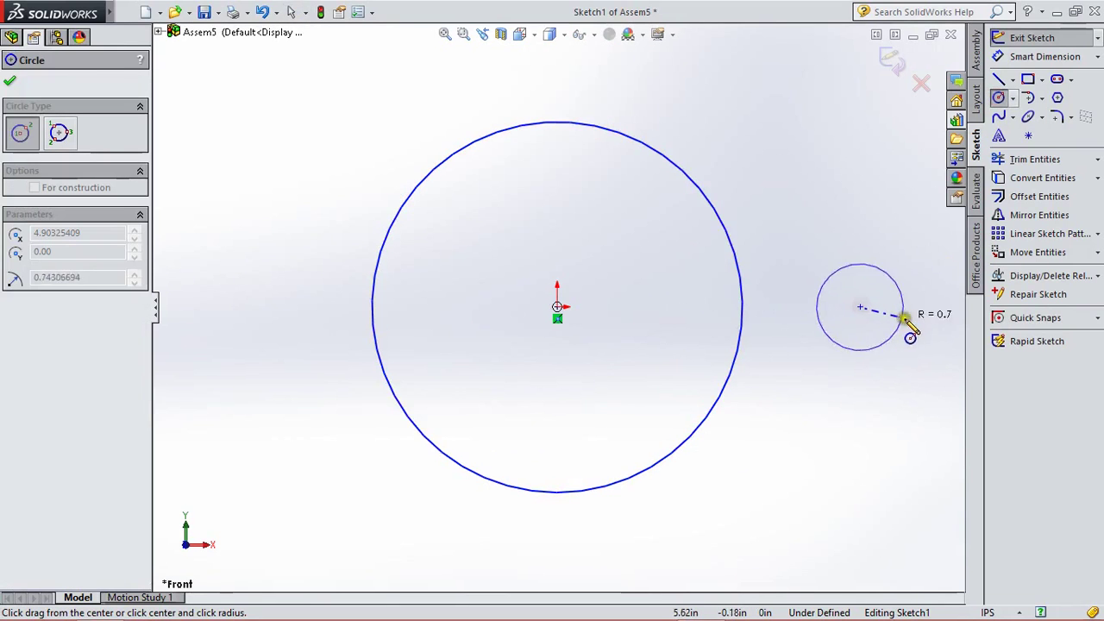
{"action": "left_click", "coordinate": [936, 317]}
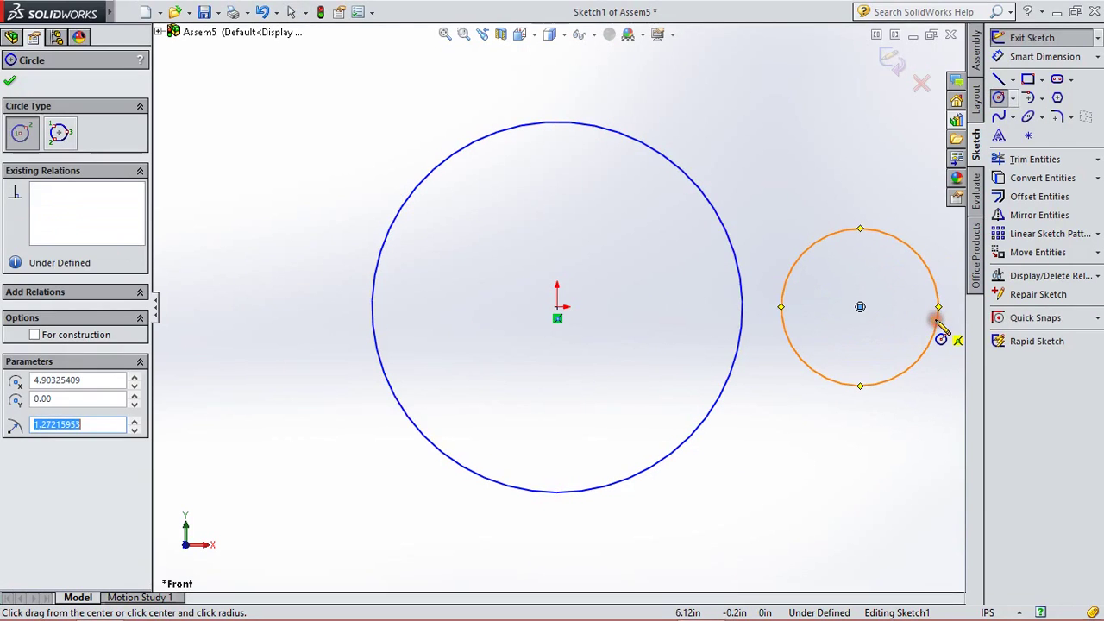
{"action": "type", "text": "1.5"}
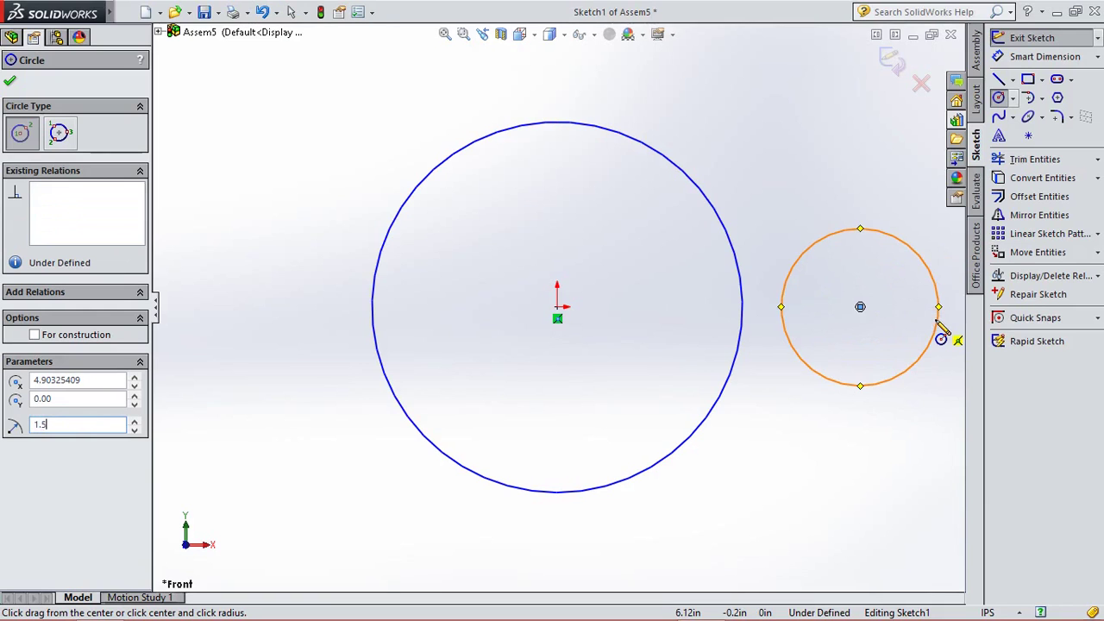
{"action": "key", "text": "Return"}
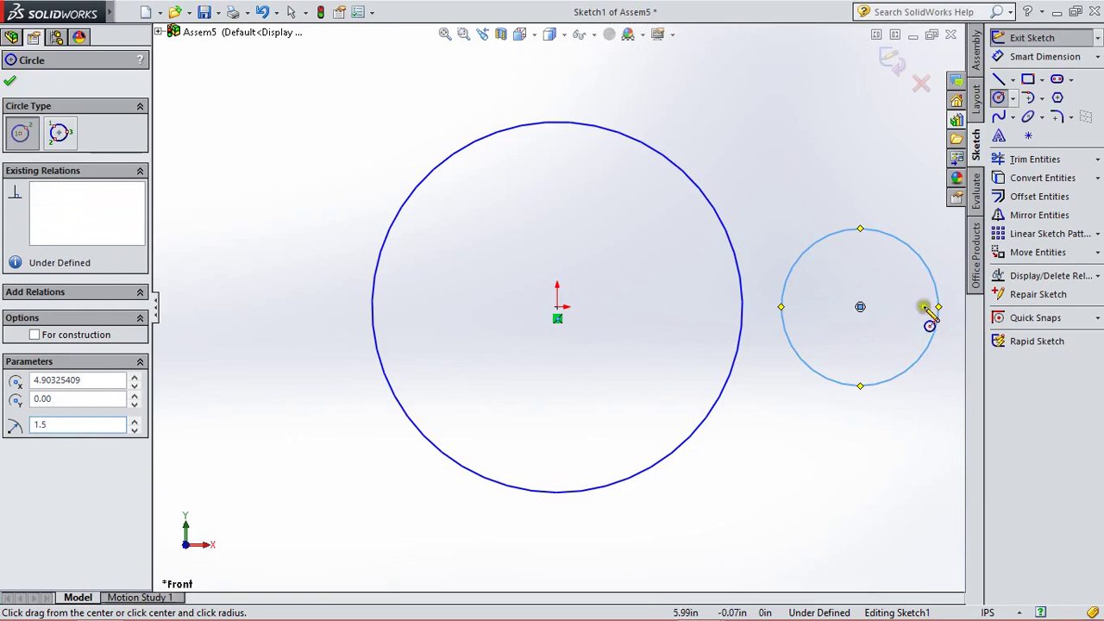
{"action": "left_click", "coordinate": [10, 79]}
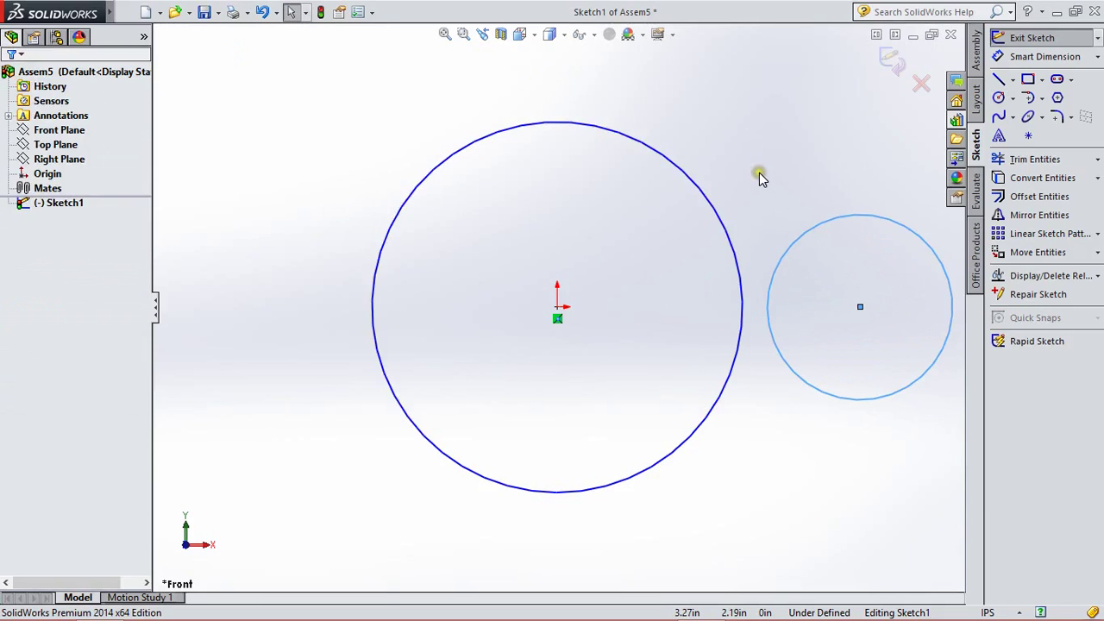
Add a Tangent relation between the two circles and exit the sketch.
{"action": "left_click", "coordinate": [719, 213]}
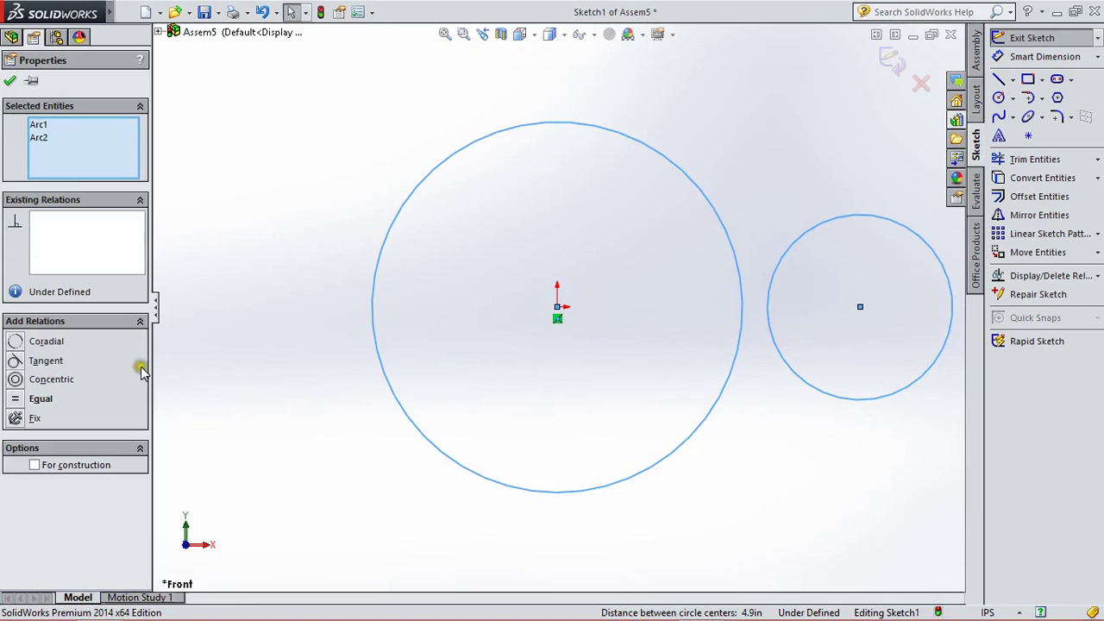
{"action": "left_click", "coordinate": [17, 363]}
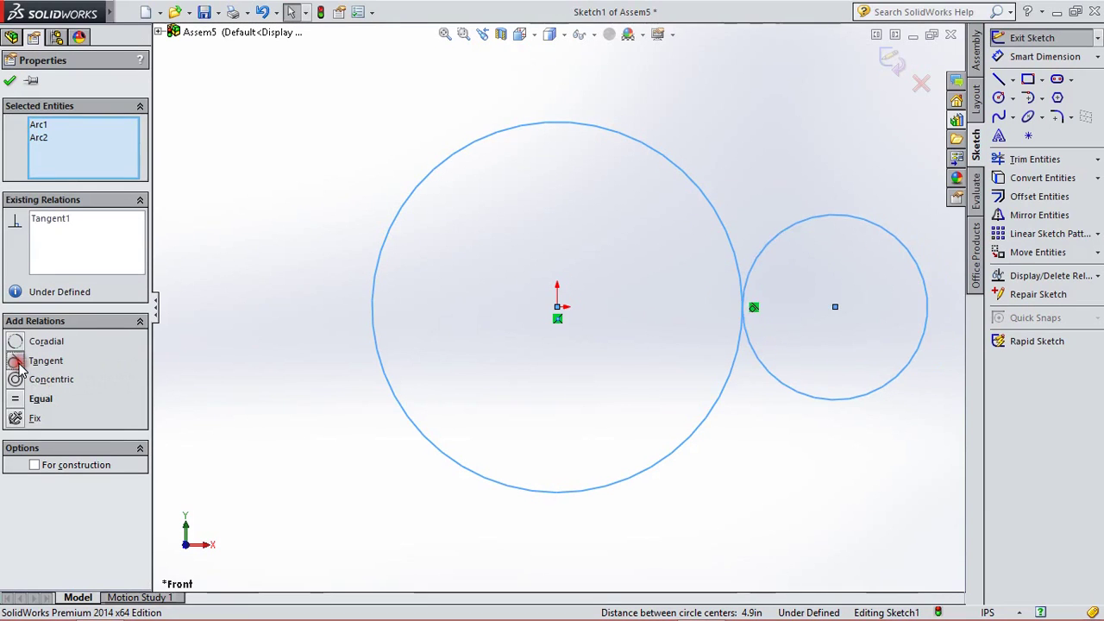
{"action": "left_click", "coordinate": [9, 80]}
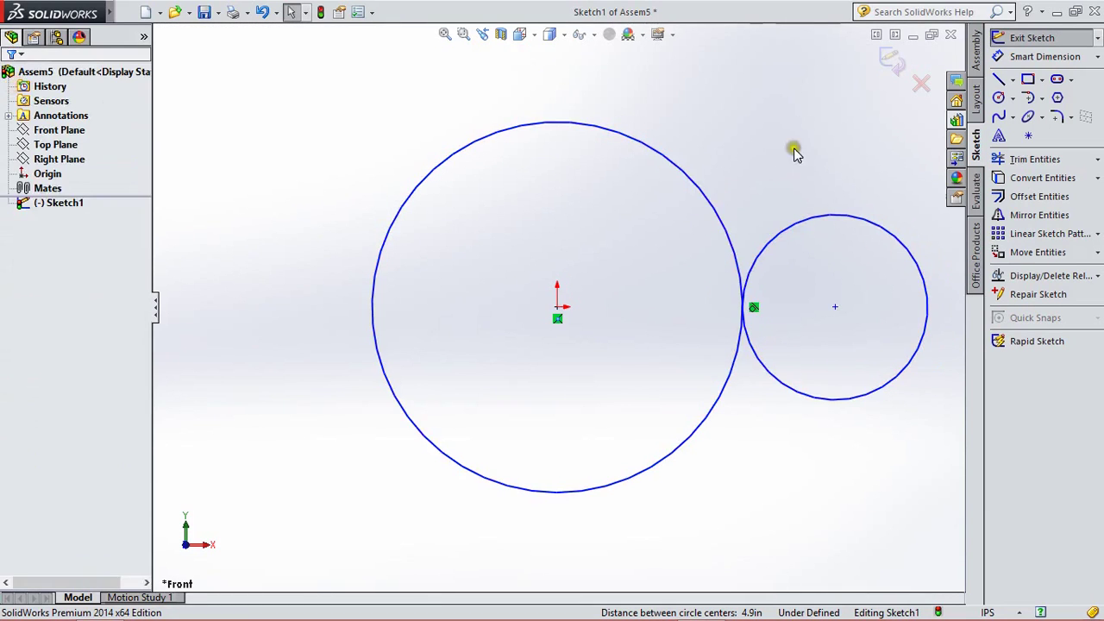
{"action": "left_click", "coordinate": [883, 100]}
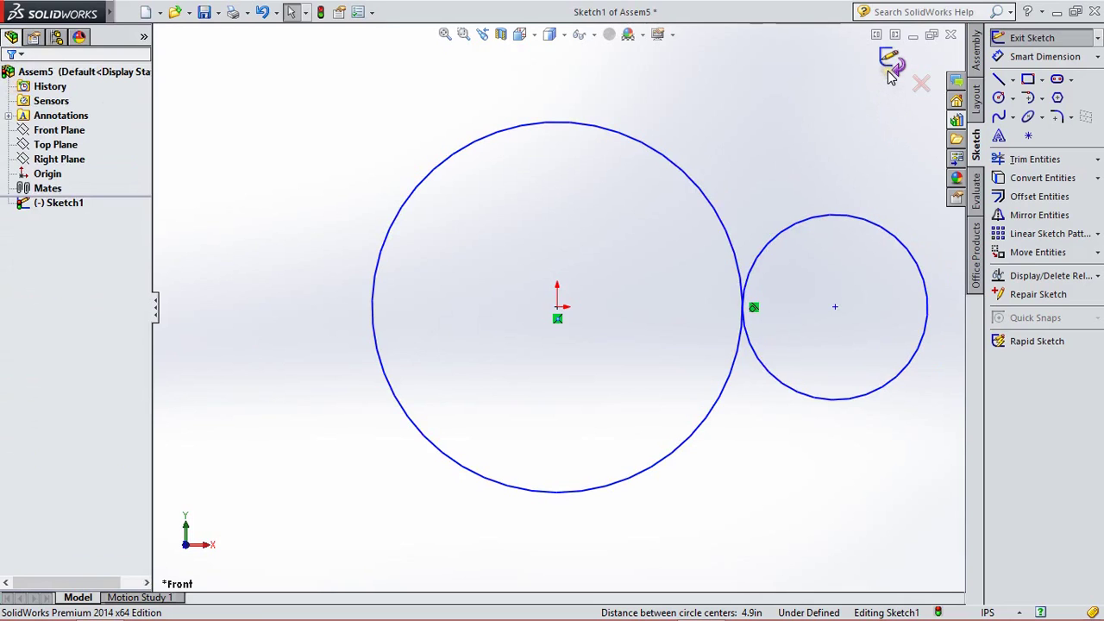
{"action": "left_click", "coordinate": [892, 76]}
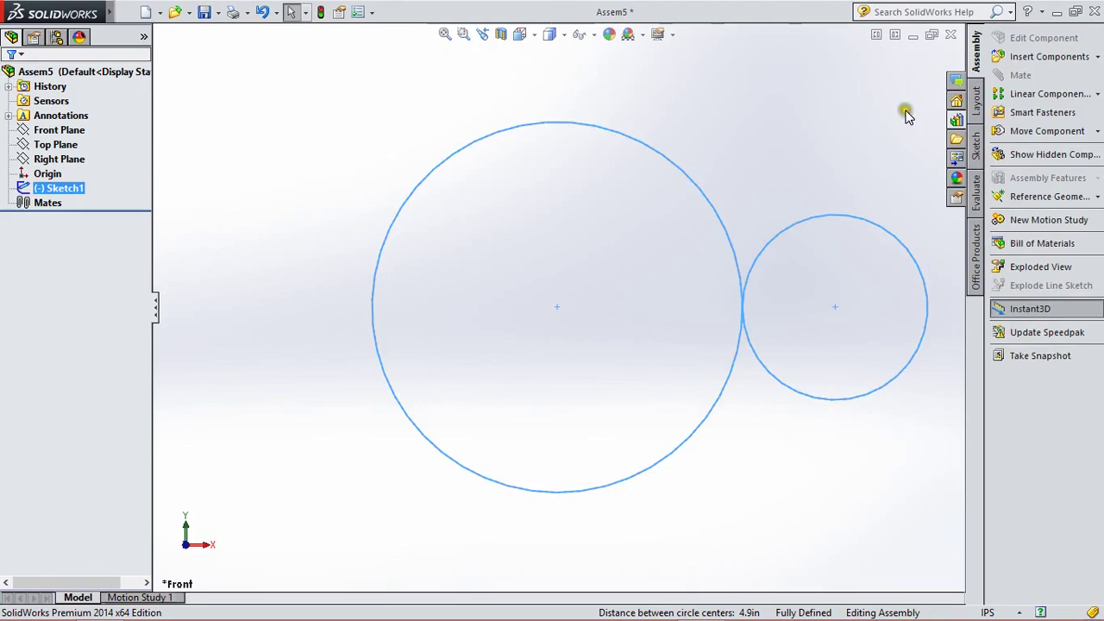
Open the Design Library and collapse the expanded Toolbox folders to show its list of standards.
{"action": "left_click", "coordinate": [956, 122]}
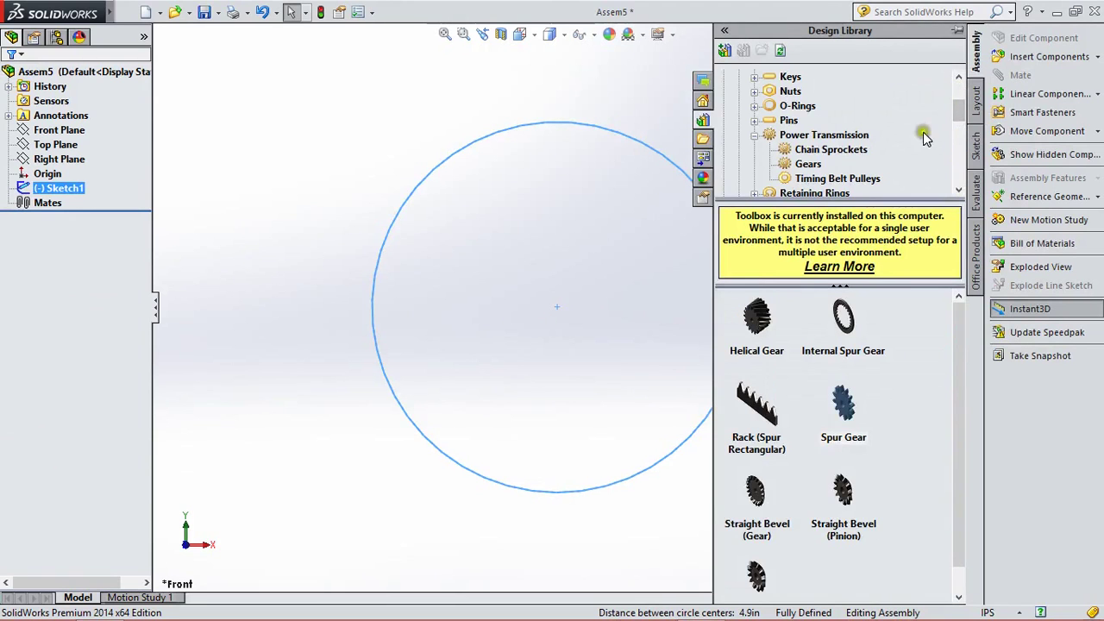
{"action": "left_click", "coordinate": [756, 135]}
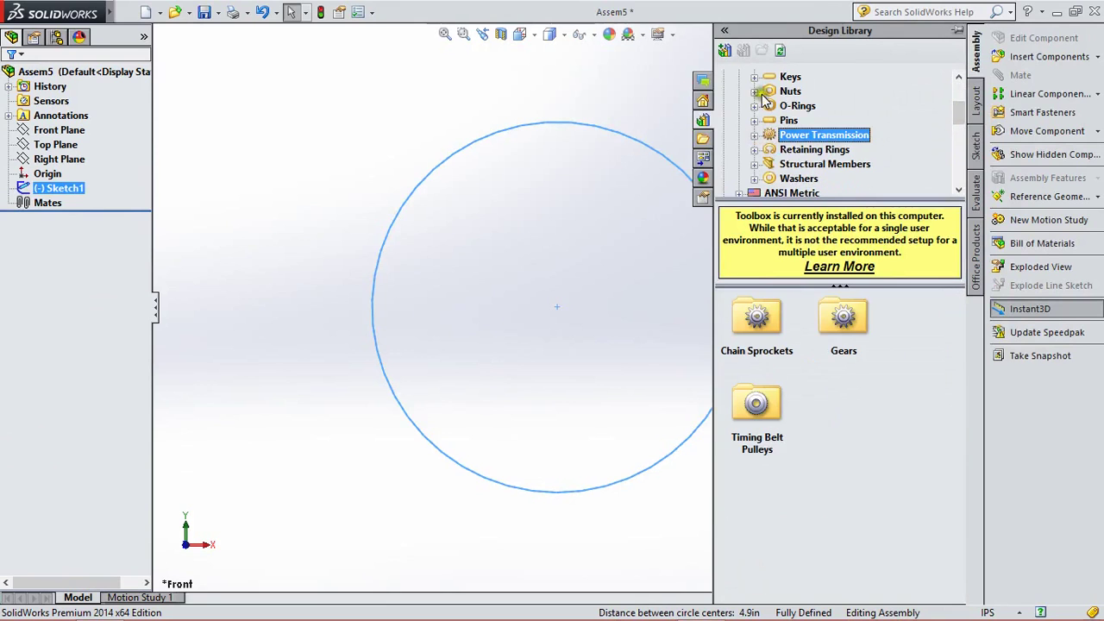
{"action": "left_click_drag", "start_coordinate": [963, 111], "coordinate": [965, 88]}
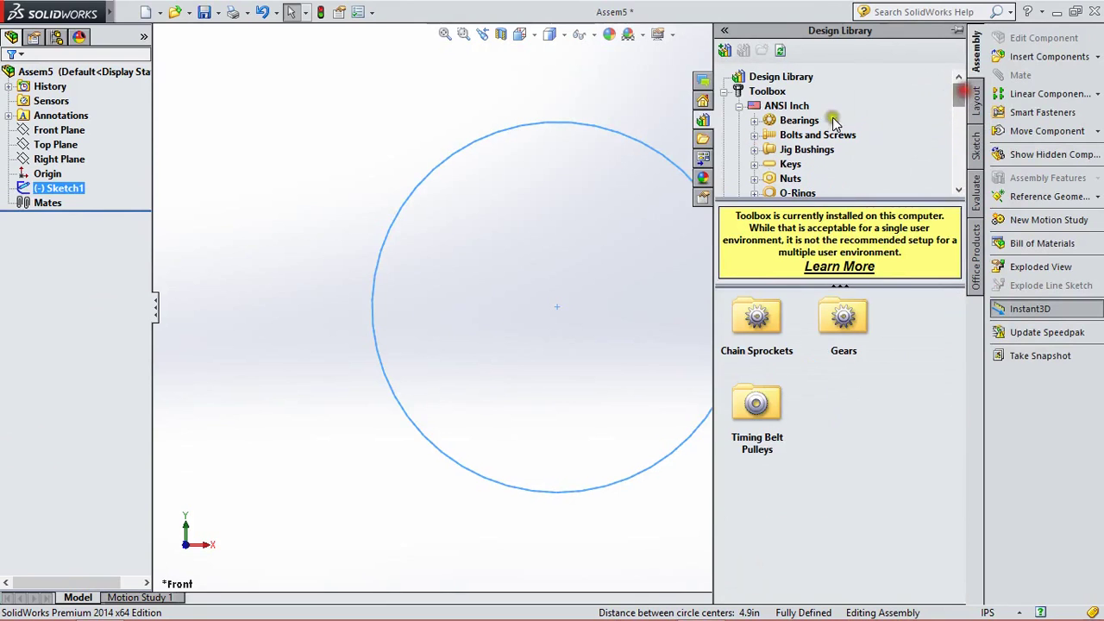
{"action": "left_click", "coordinate": [741, 105]}
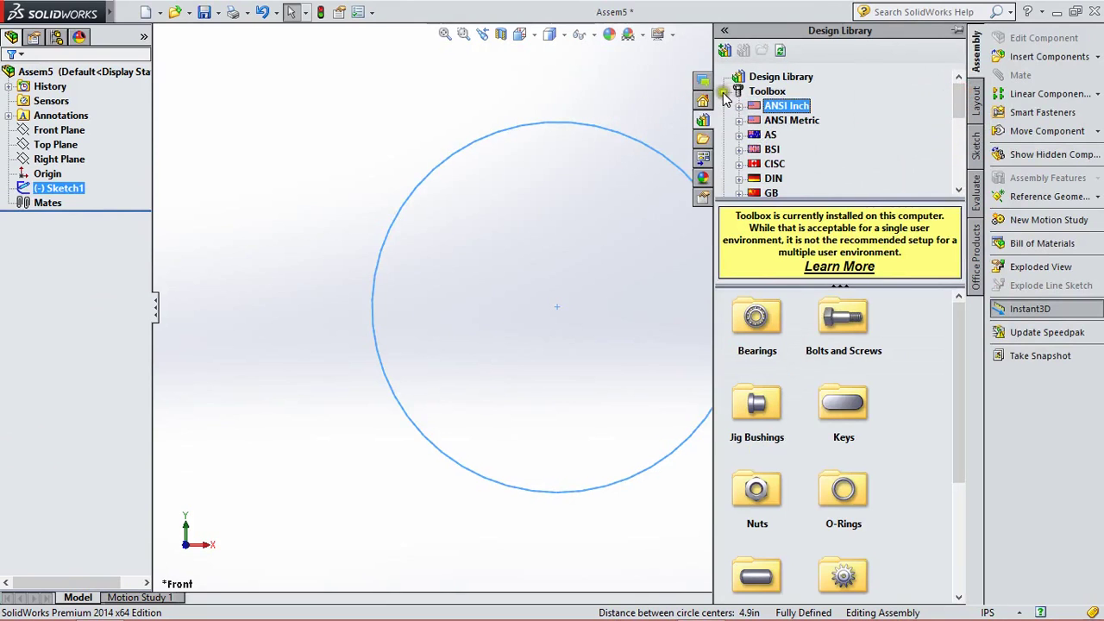
{"action": "left_click", "coordinate": [725, 92]}
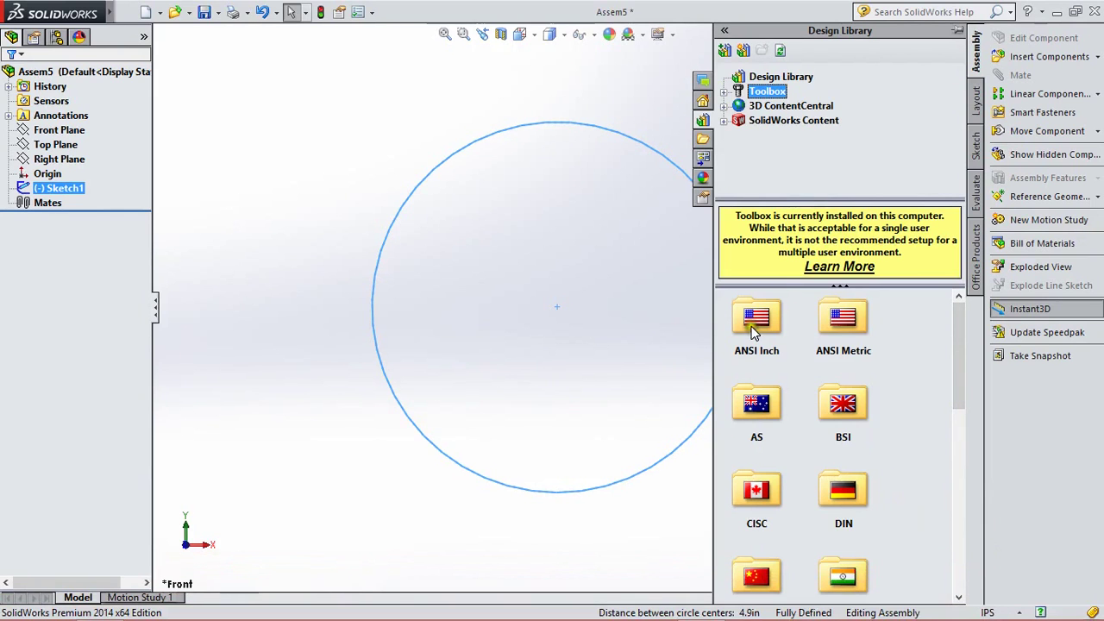
Insert a Spur Gear from the ANSI Inch Power Transmission Gears library near the centre of the large circle.
{"action": "double_click", "coordinate": [753, 338]}
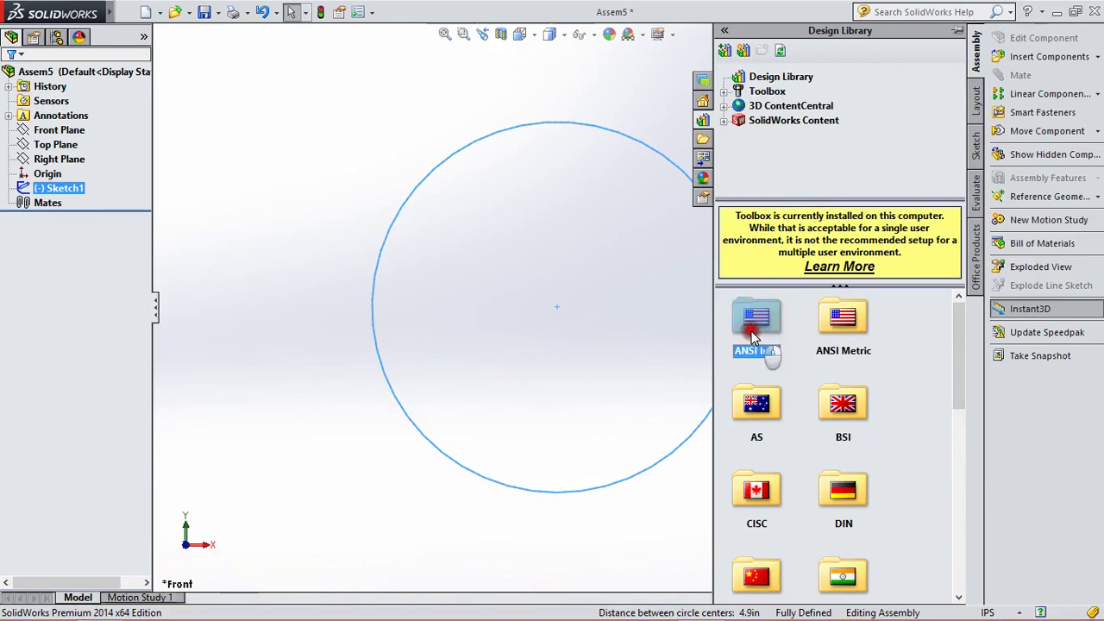
{"action": "left_click_drag", "start_coordinate": [949, 360], "coordinate": [962, 443]}
{"action": "left_click", "coordinate": [841, 488]}
{"action": "double_click", "coordinate": [842, 487]}
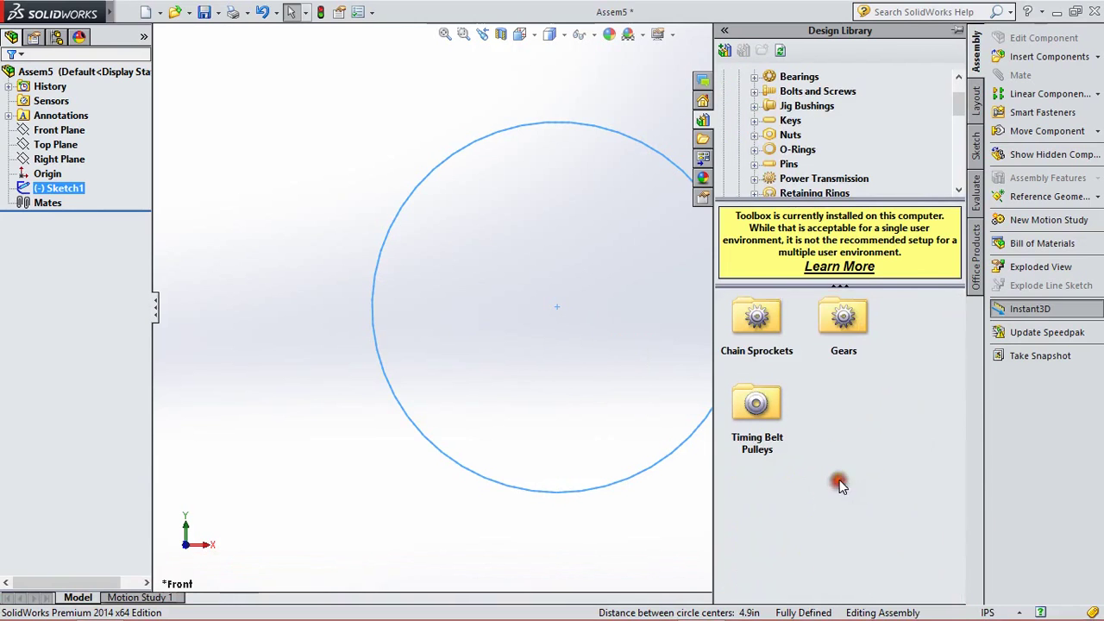
{"action": "double_click", "coordinate": [850, 347]}
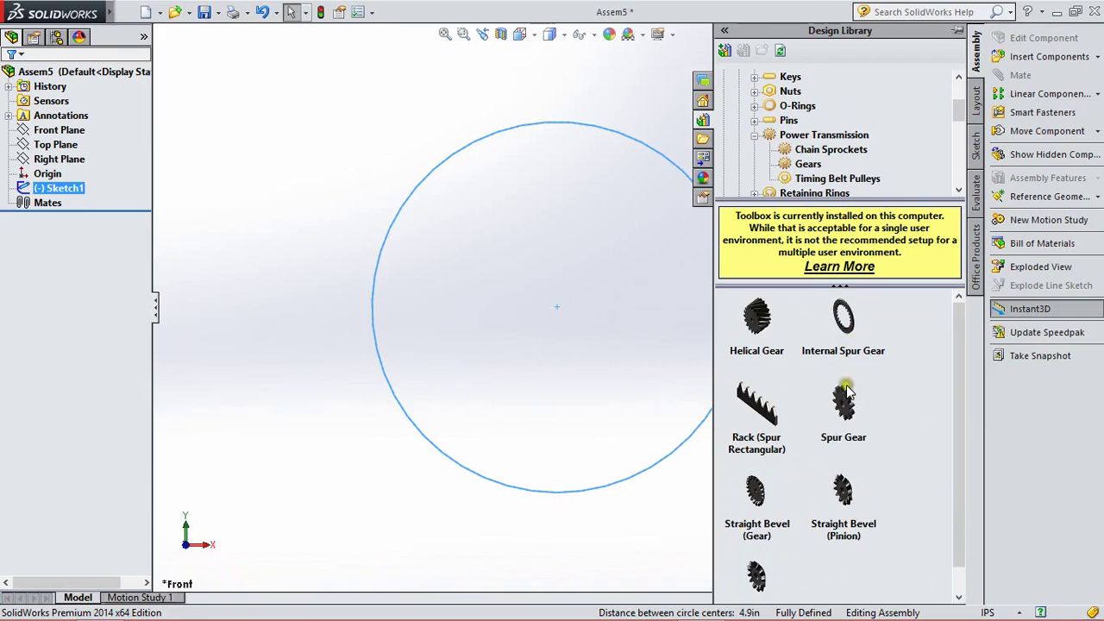
{"action": "left_click_drag", "start_coordinate": [850, 412], "coordinate": [556, 274]}
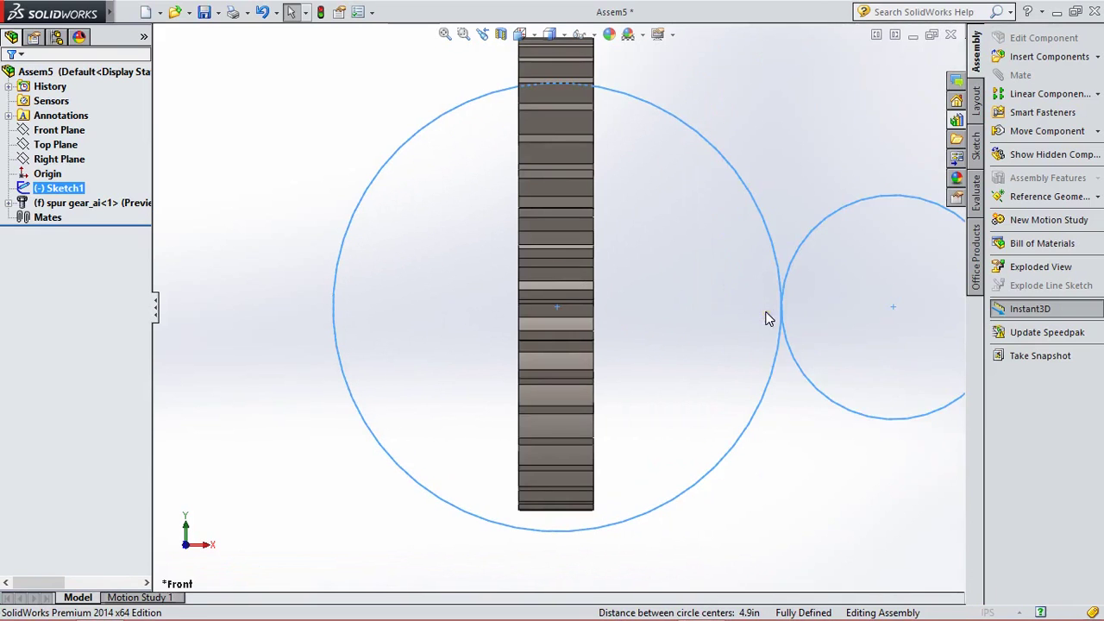
Set the spur gear's diametral pitch to 6.
{"action": "left_click", "coordinate": [444, 35]}
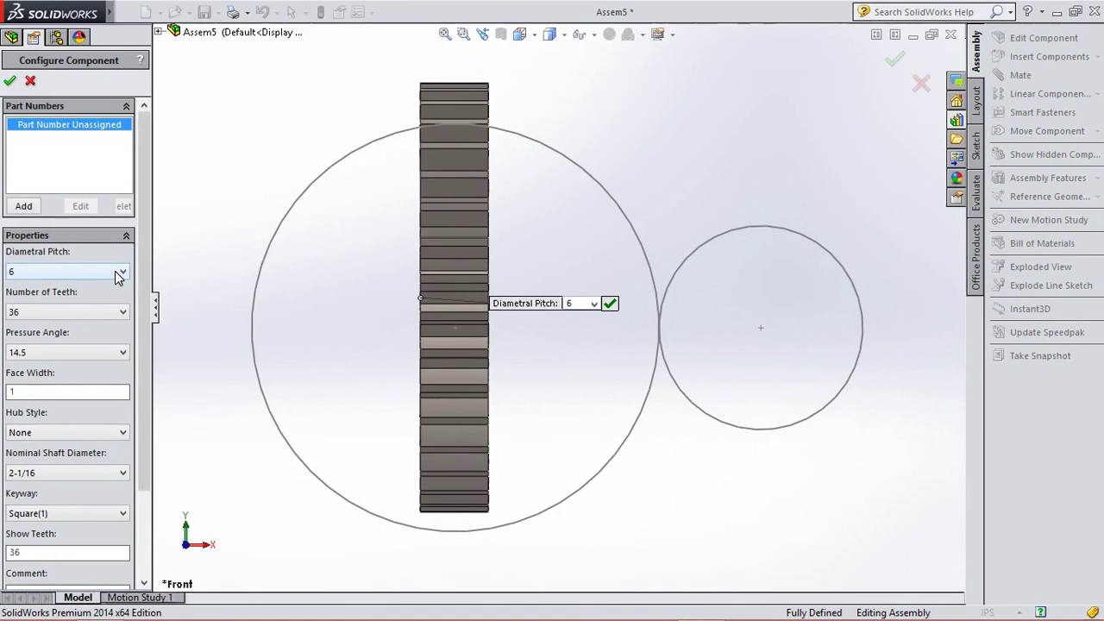
{"action": "left_click", "coordinate": [120, 273]}
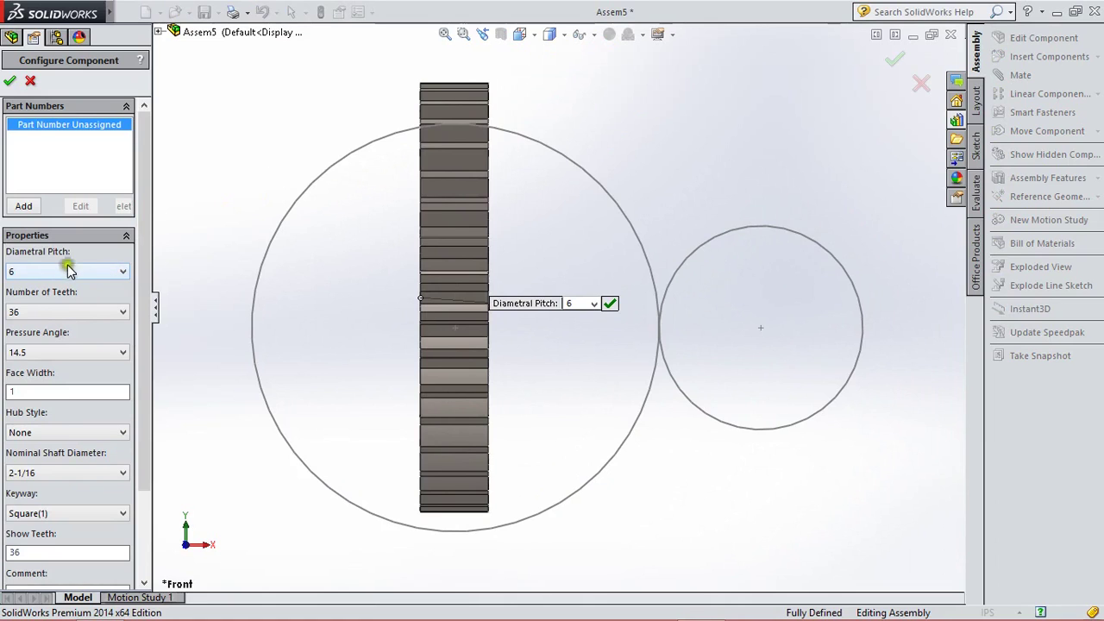
{"action": "left_click", "coordinate": [79, 262]}
{"action": "left_click", "coordinate": [120, 273]}
{"action": "left_click", "coordinate": [122, 274]}
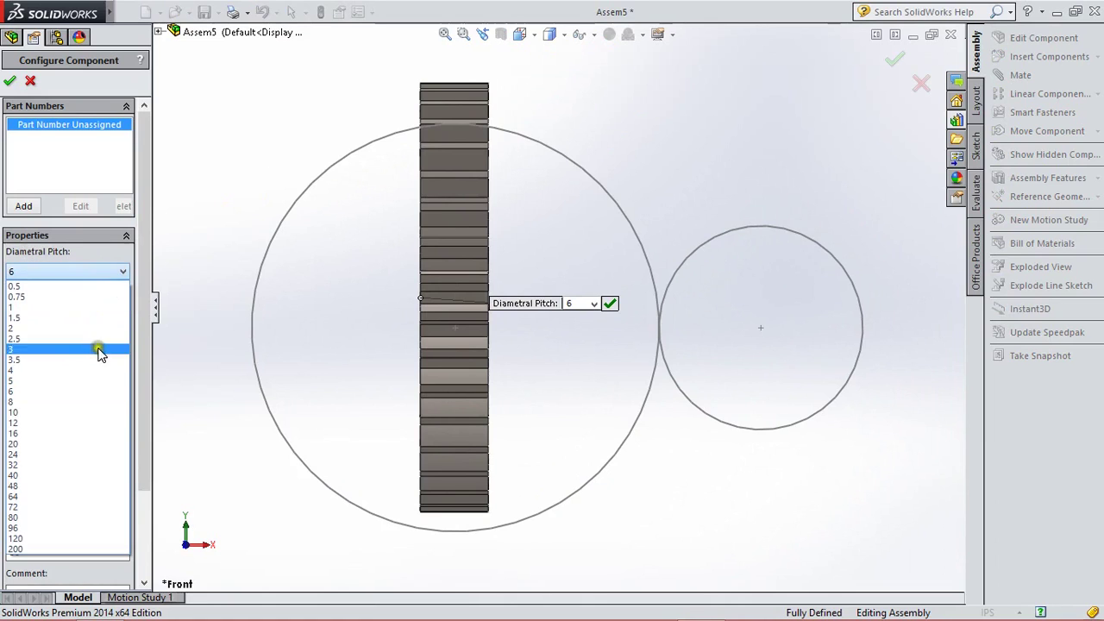
{"action": "left_click", "coordinate": [80, 392]}
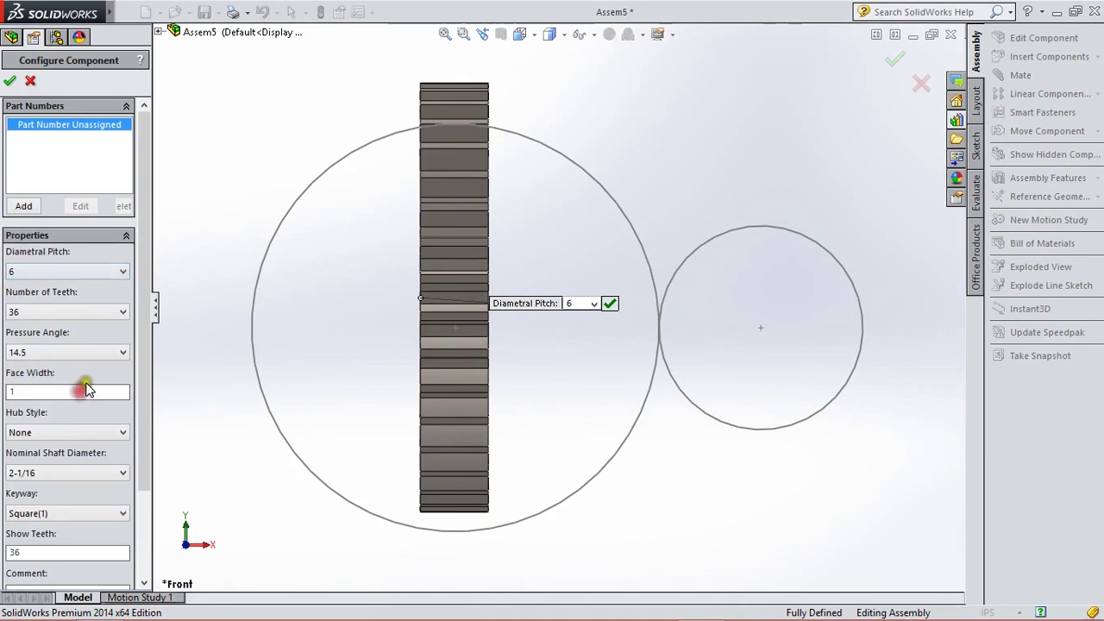
Configure the spur gear with 36 teeth and a 14.5 pressure angle, and accept the configuration.
{"action": "left_click", "coordinate": [120, 312]}
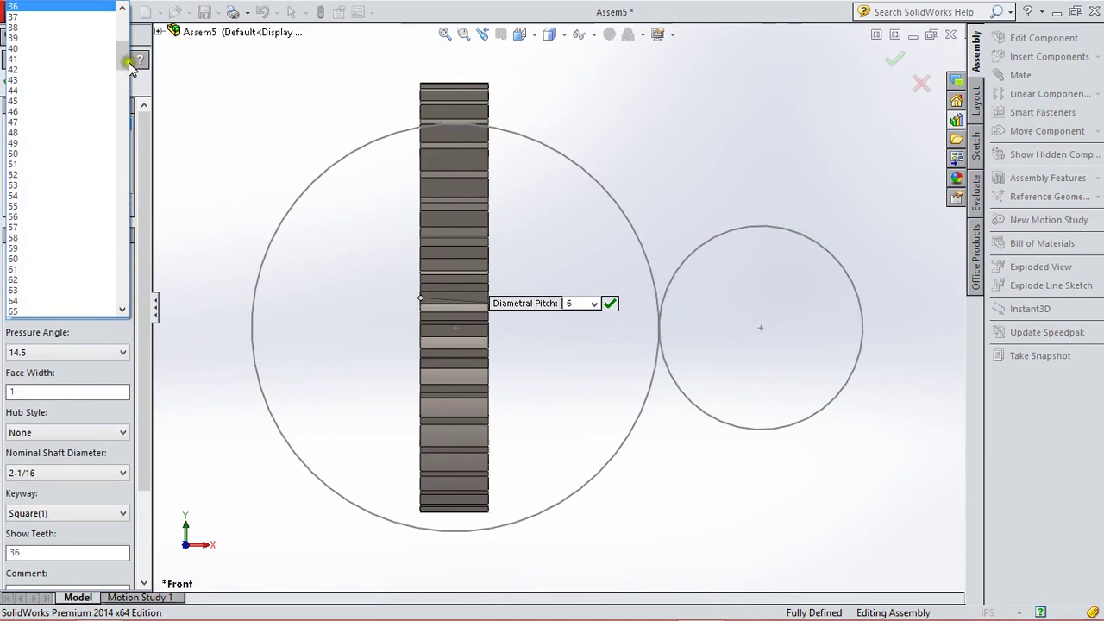
{"action": "left_click", "coordinate": [76, 7]}
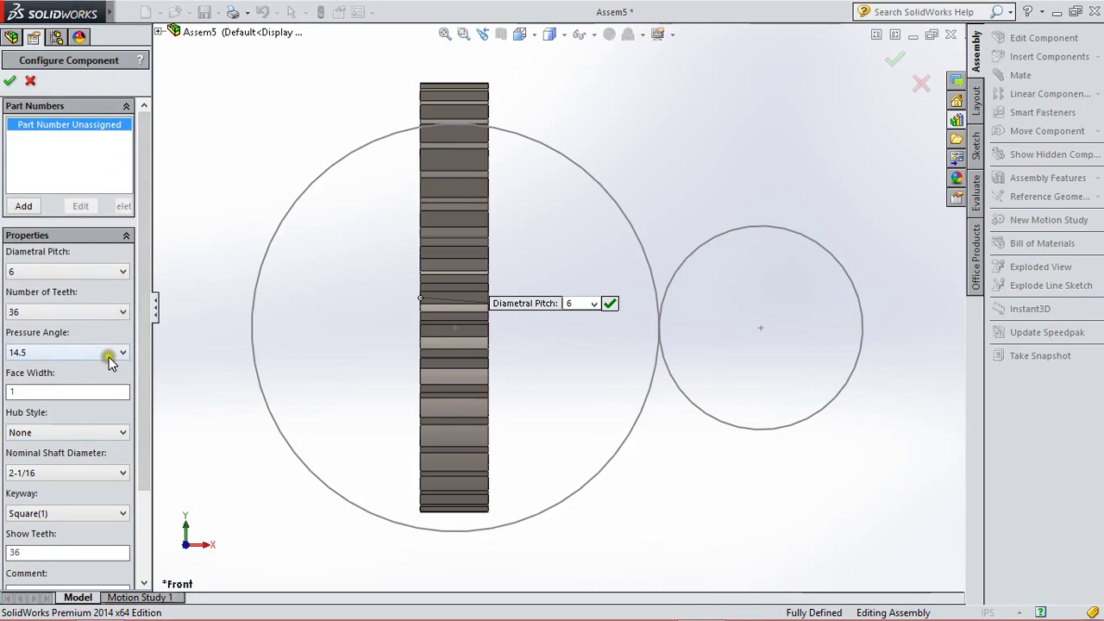
{"action": "left_click", "coordinate": [120, 356]}
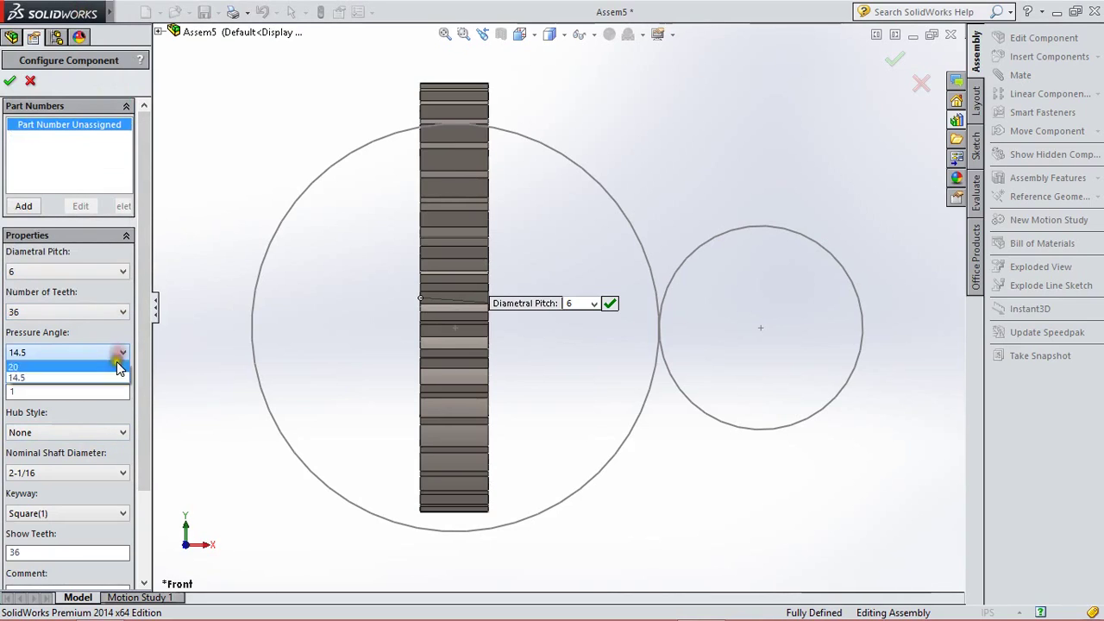
{"action": "left_click", "coordinate": [112, 377]}
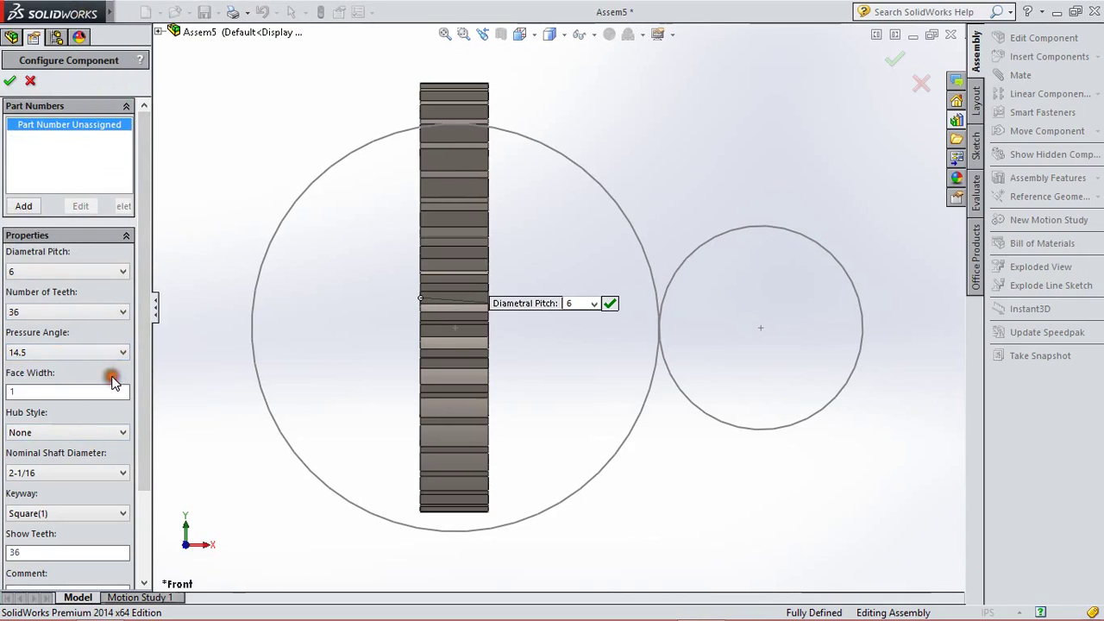
{"action": "left_click", "coordinate": [10, 81]}
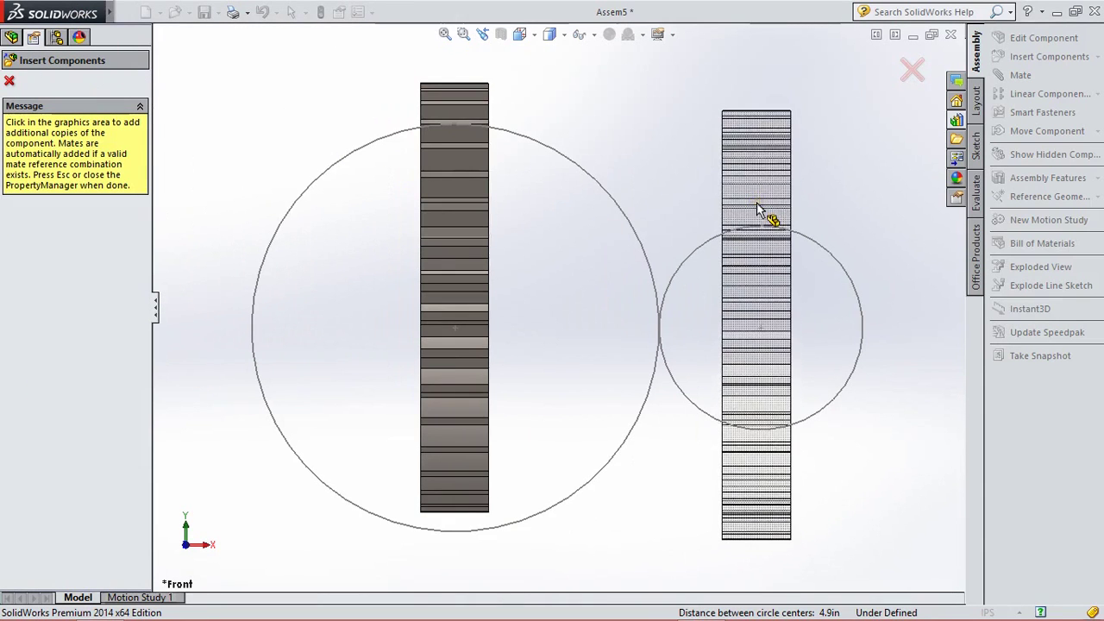
Place a second copy of the spur gear over the small circle and finish inserting components.
{"action": "left_click", "coordinate": [755, 207]}
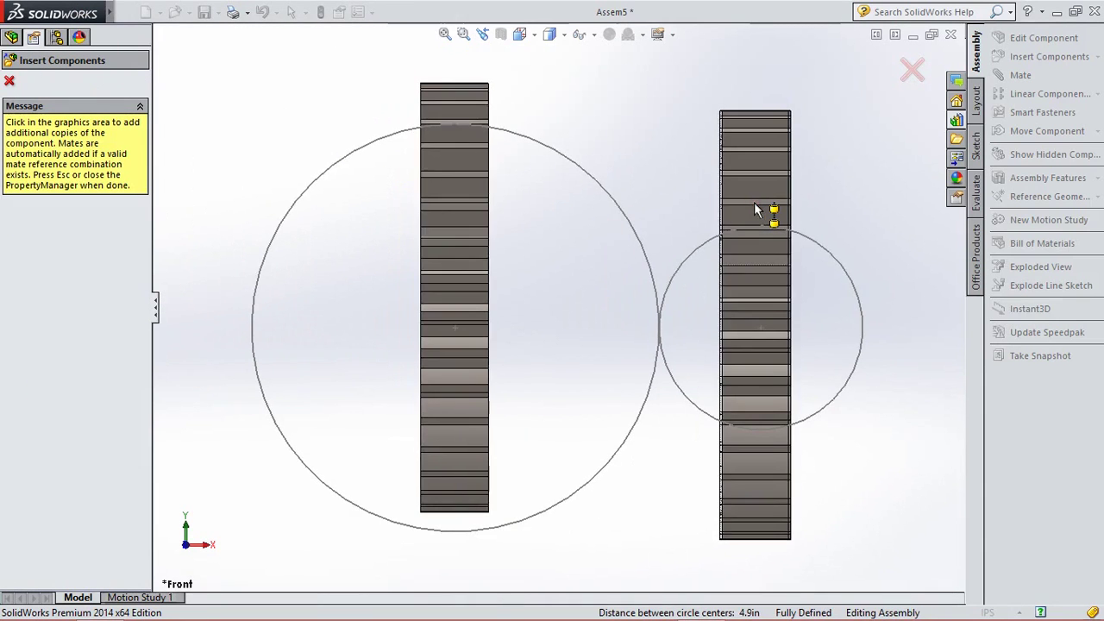
{"action": "left_click", "coordinate": [11, 81]}
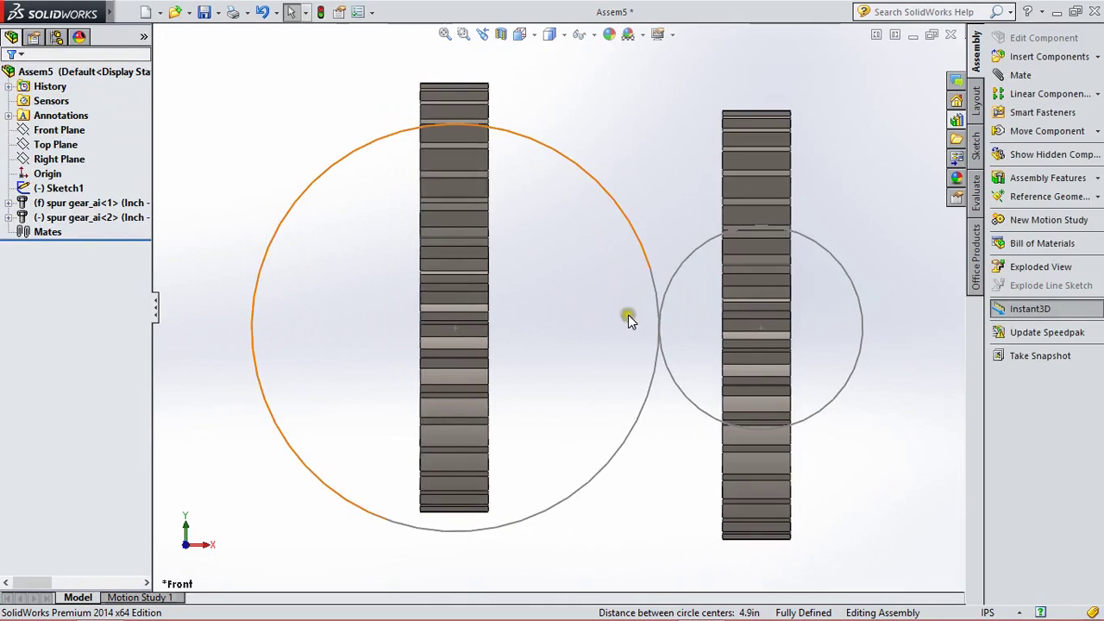
Edit the Toolbox definition of the gear at the small circle and set its number of teeth to 18.
{"action": "key", "text": "f"}
{"action": "key", "text": "Left"}
{"action": "key", "text": "Left"}
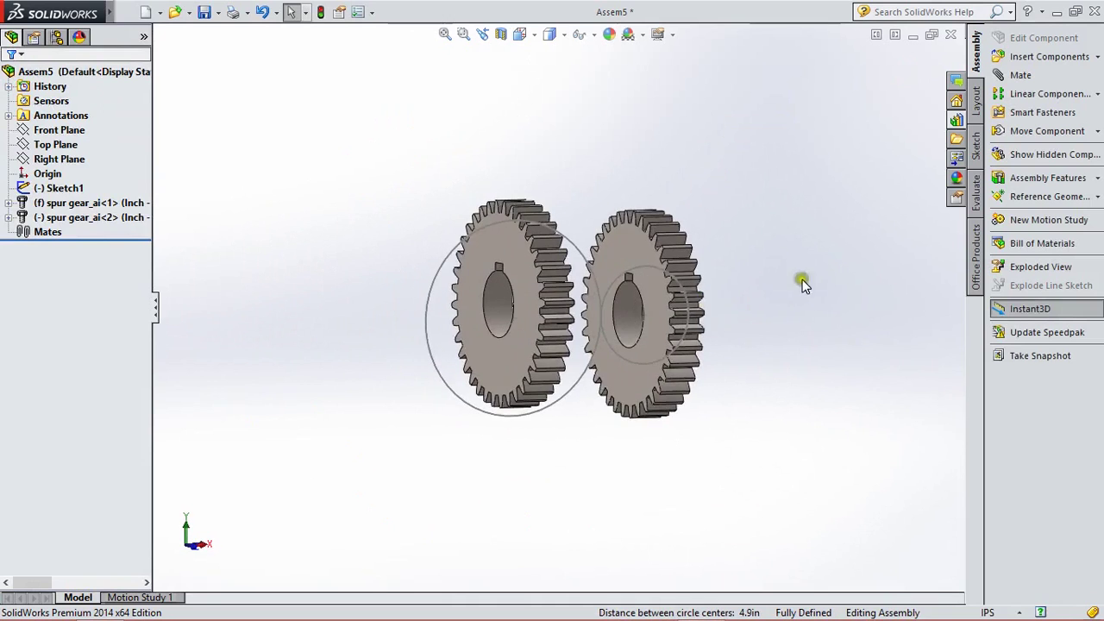
{"action": "scroll", "coordinate": [636, 252], "scroll_direction": "down", "scroll_amount": 2}
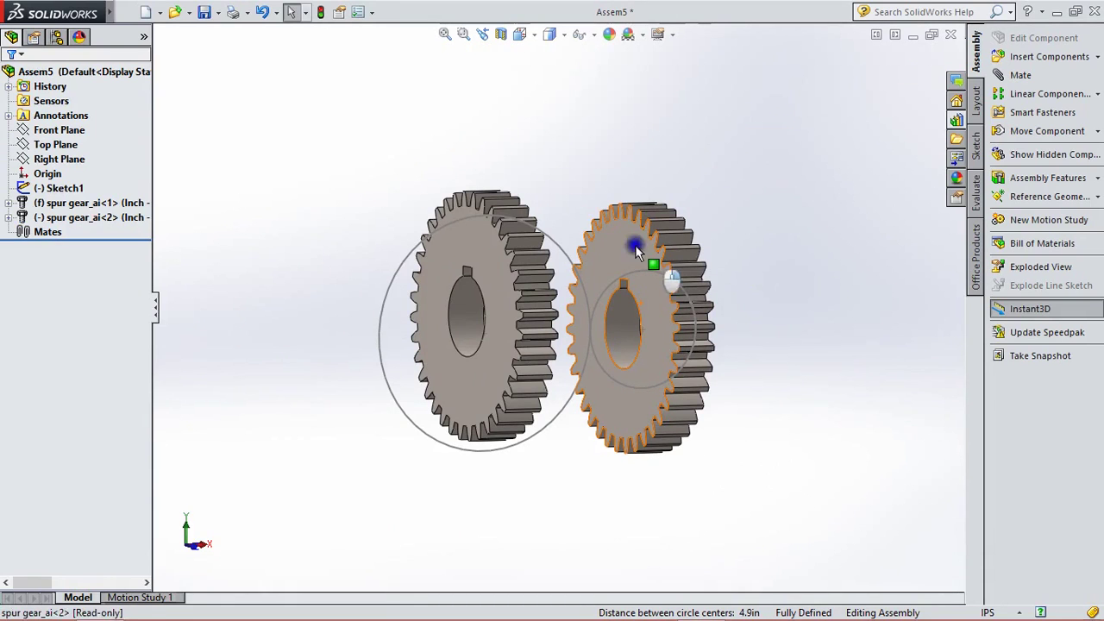
{"action": "right_click", "coordinate": [636, 246]}
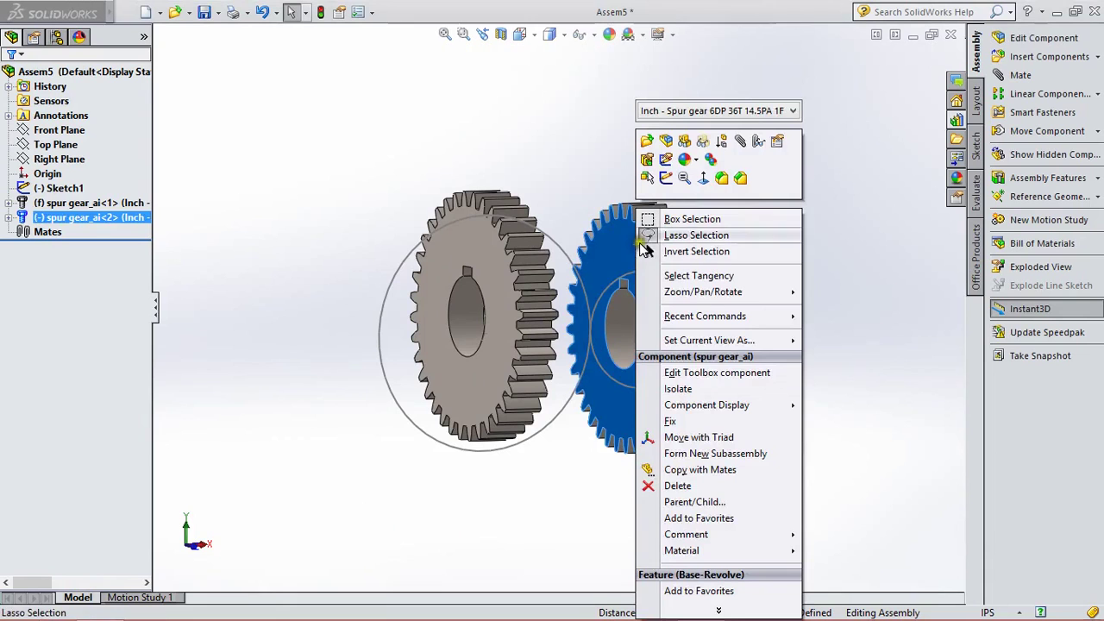
{"action": "left_click", "coordinate": [690, 373]}
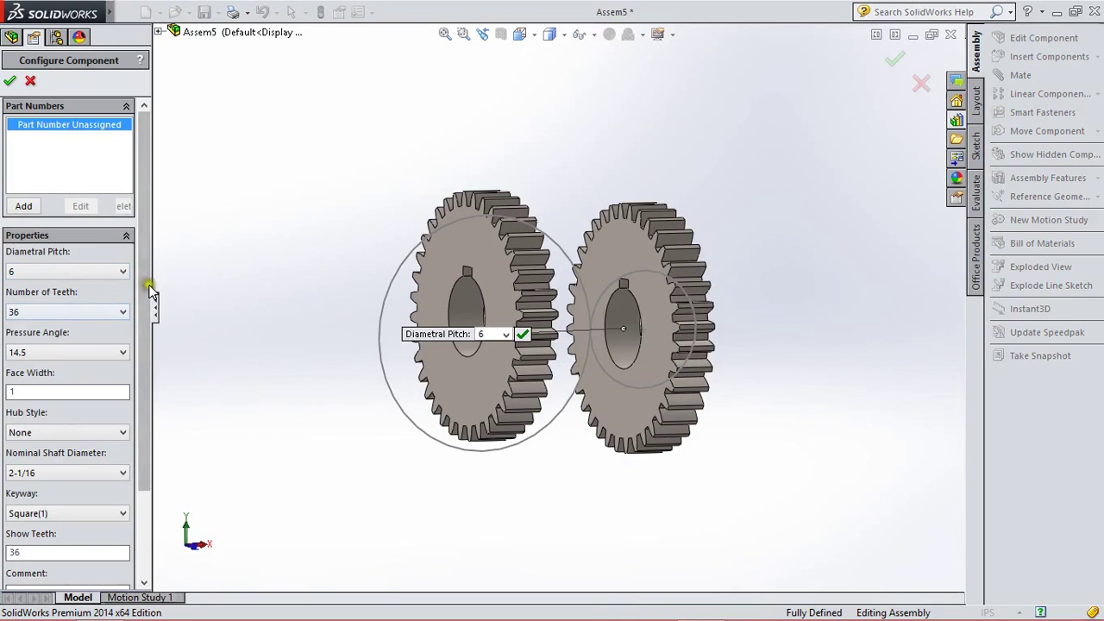
{"action": "scroll", "coordinate": [145, 293], "scroll_direction": "down", "scroll_amount": 1}
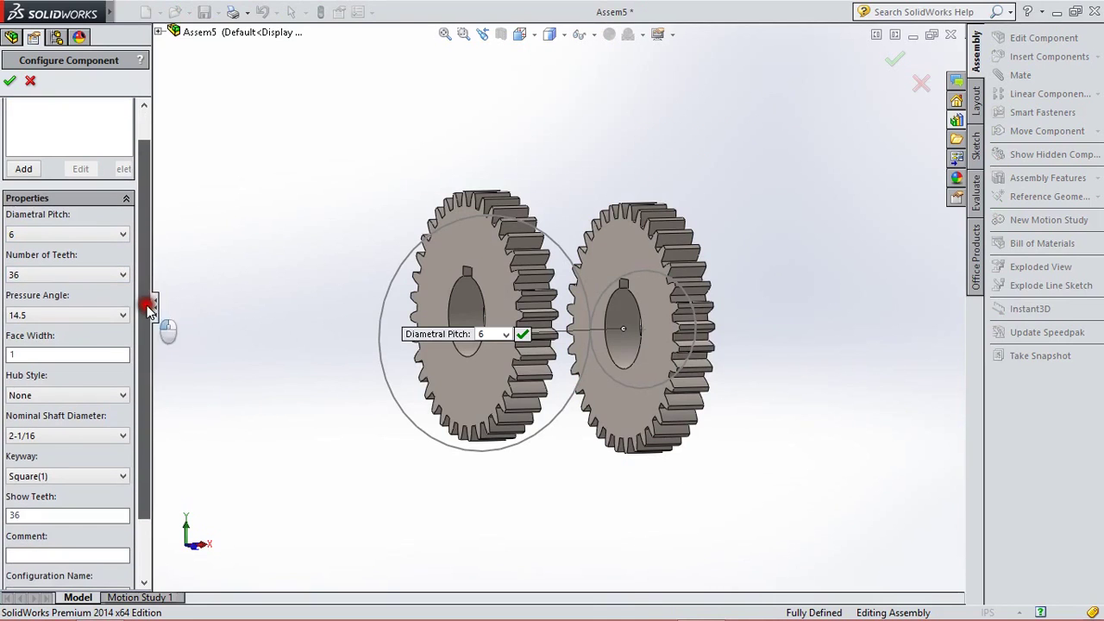
{"action": "left_click", "coordinate": [115, 275]}
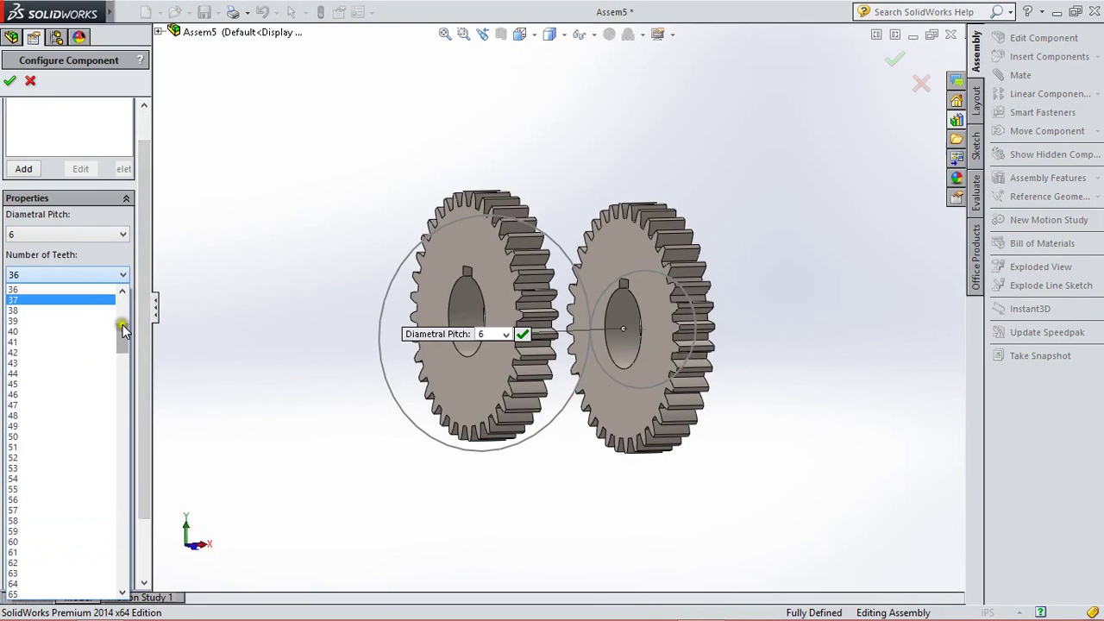
{"action": "left_click", "coordinate": [123, 315]}
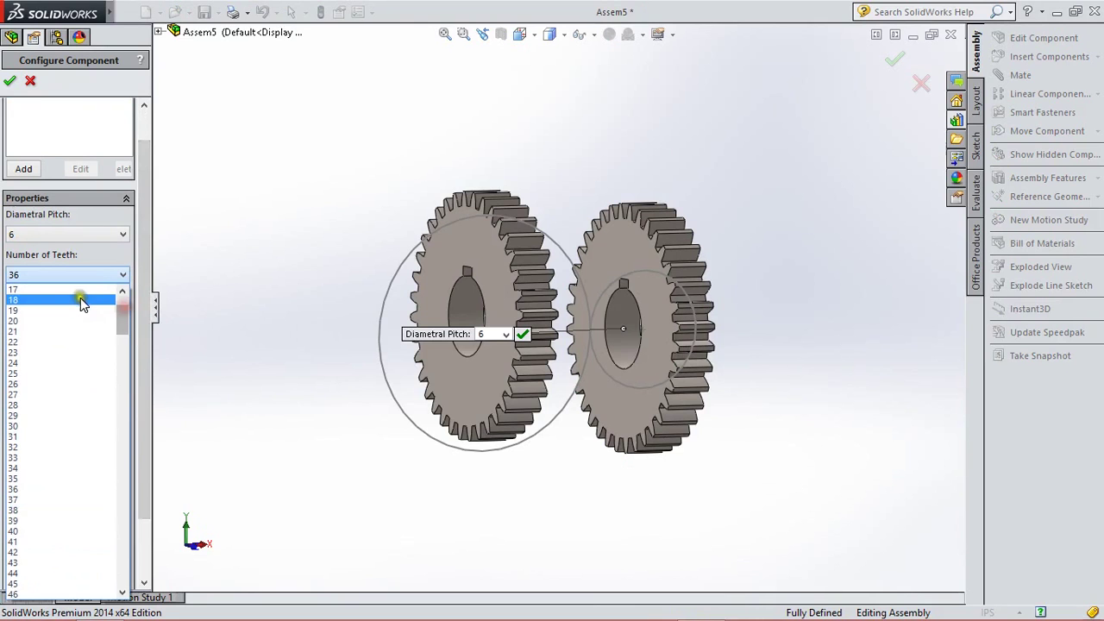
{"action": "left_click", "coordinate": [82, 300]}
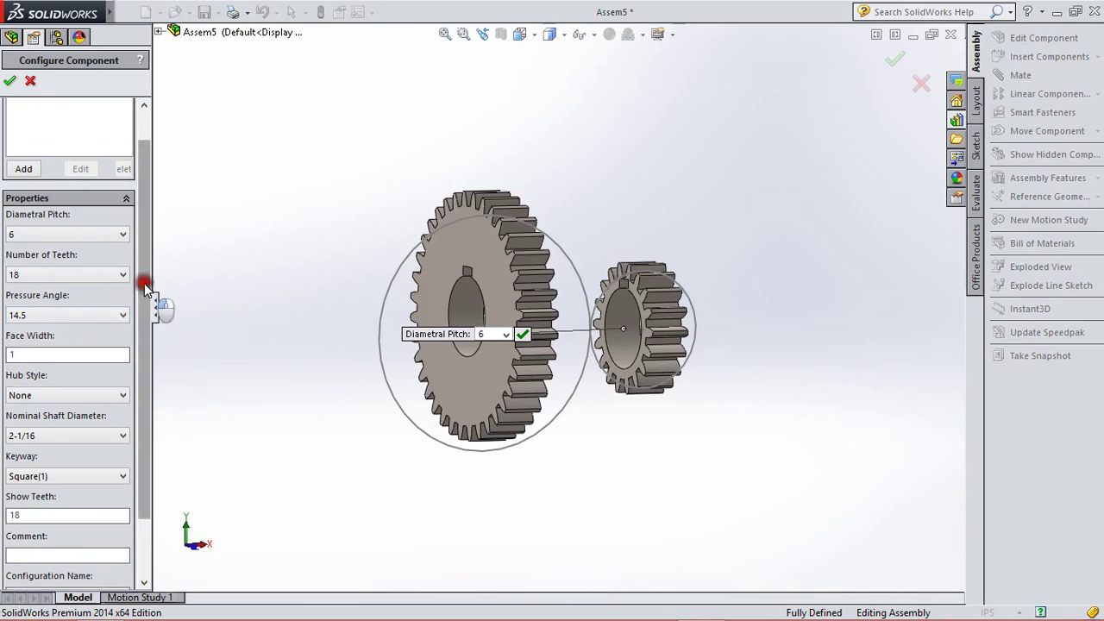
Set the small gear's nominal shaft diameter to 1-1/8 and accept the configuration.
{"action": "left_click_drag", "start_coordinate": [145, 283], "coordinate": [141, 362]}
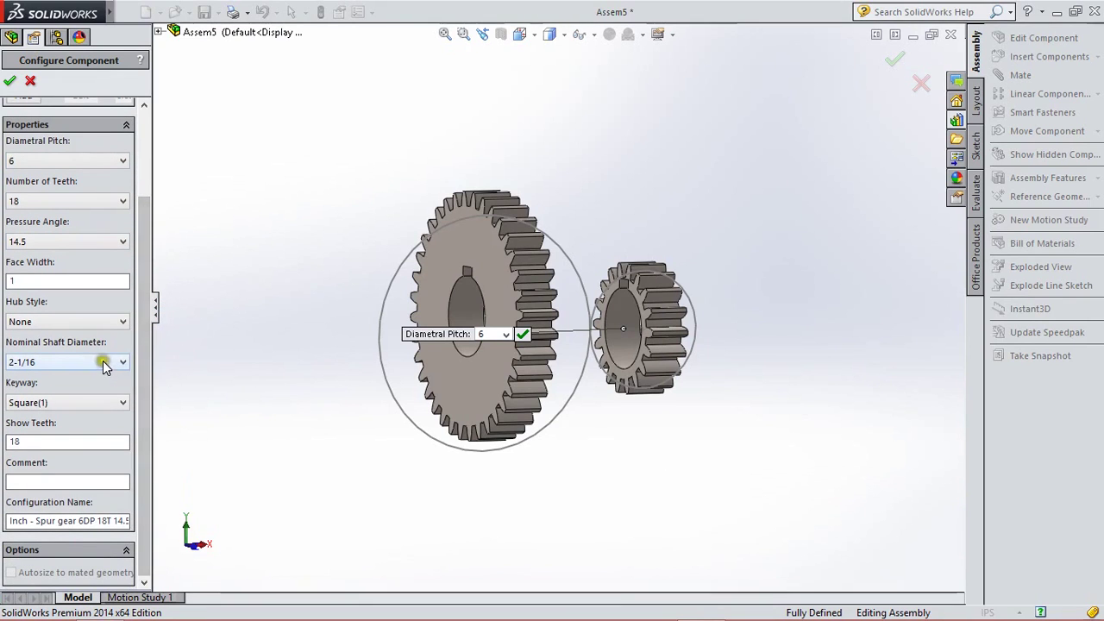
{"action": "left_click", "coordinate": [122, 363]}
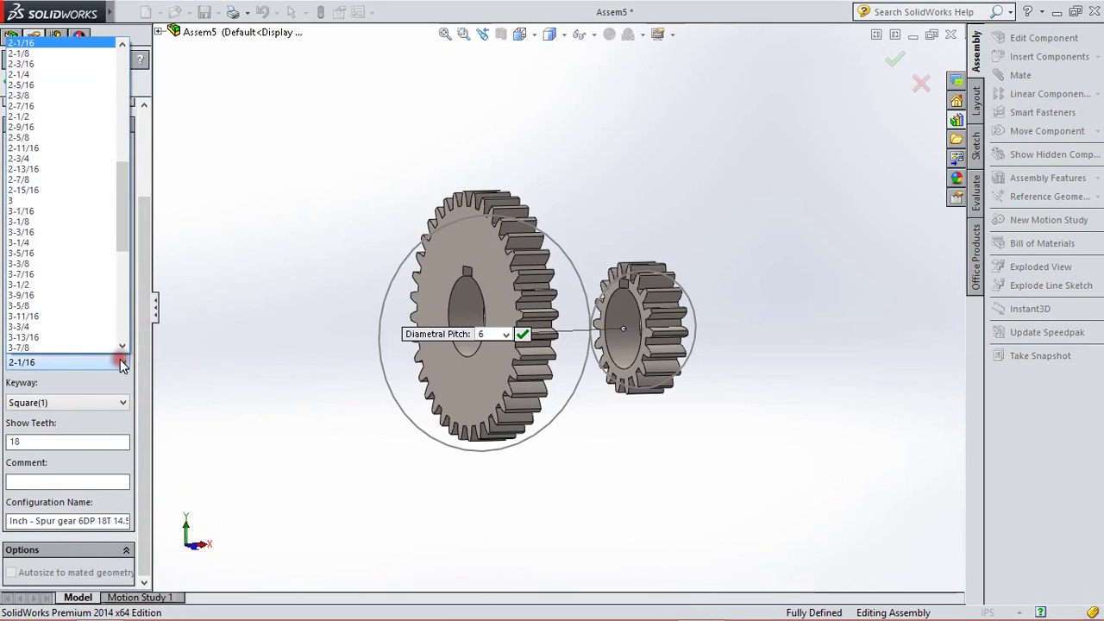
{"action": "left_click_drag", "start_coordinate": [125, 237], "coordinate": [129, 190]}
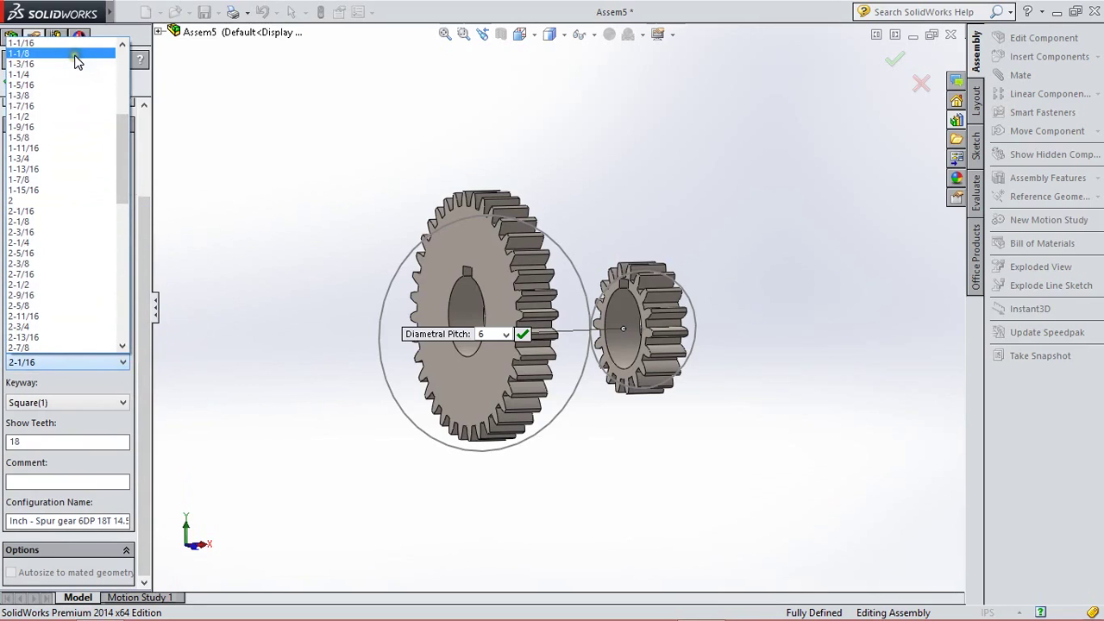
{"action": "left_click", "coordinate": [76, 56]}
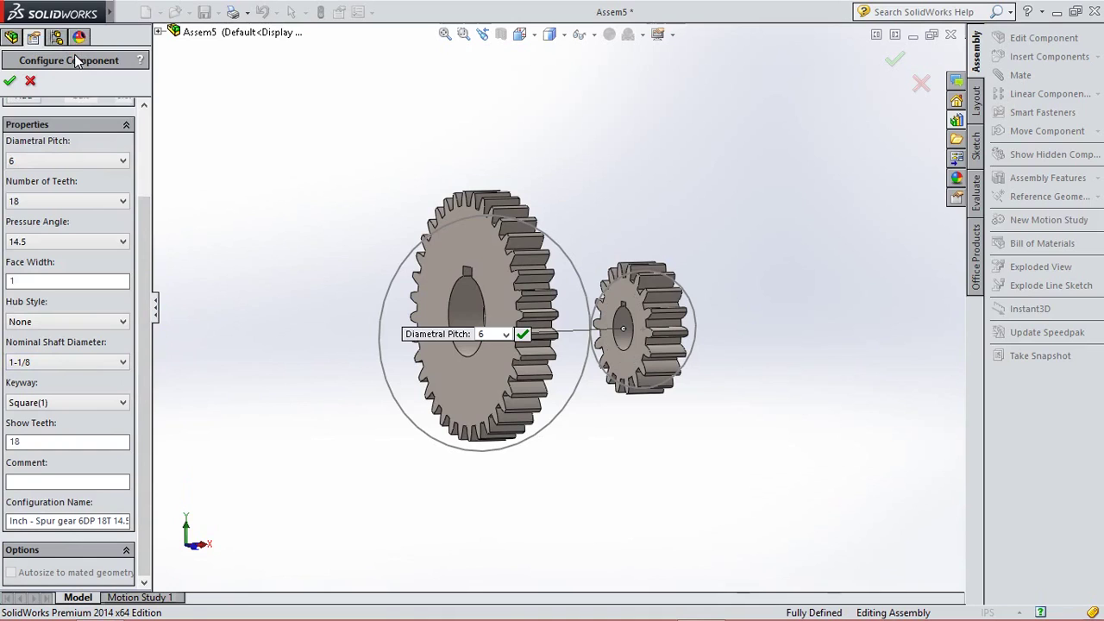
{"action": "left_click", "coordinate": [9, 81]}
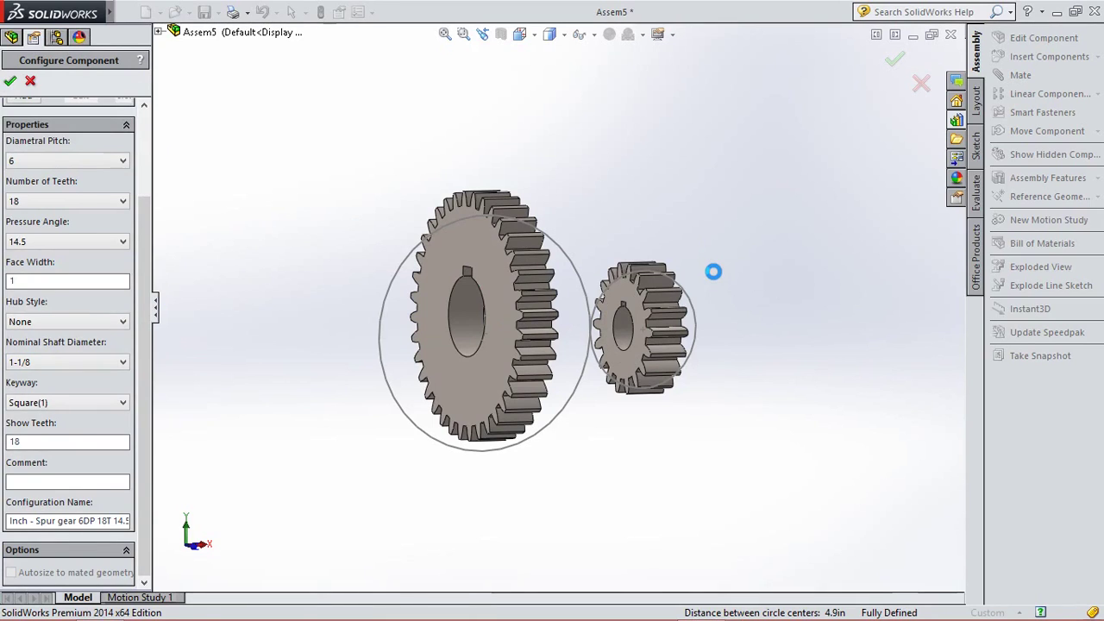
Float the fixed large spur gear so that it can be moved.
{"action": "key", "text": "z"}
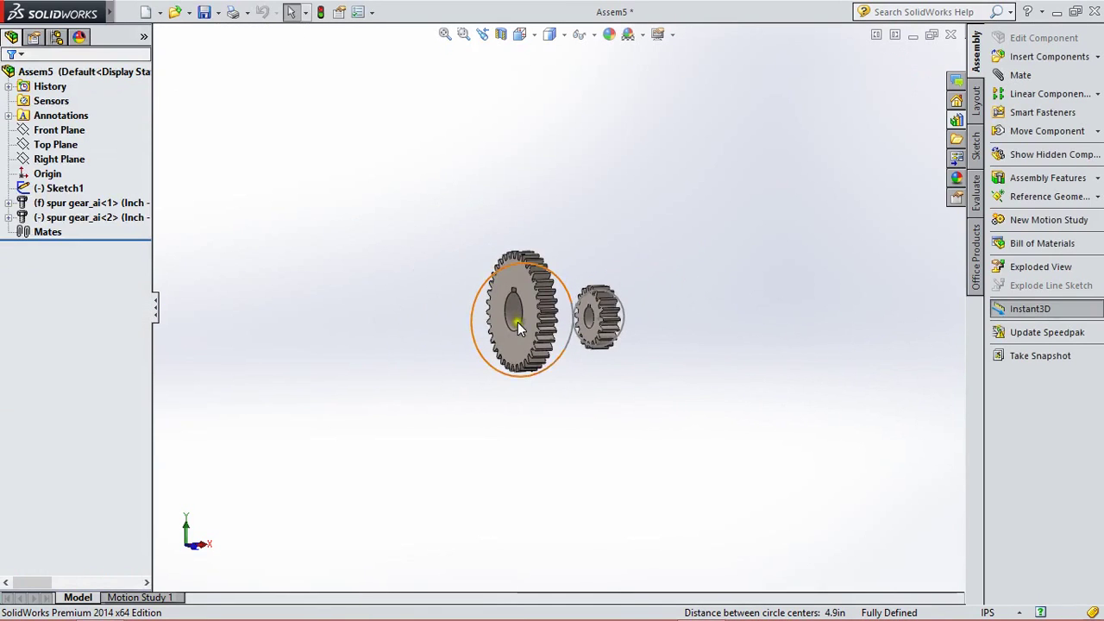
{"action": "scroll", "coordinate": [518, 326], "scroll_direction": "down", "scroll_amount": 8}
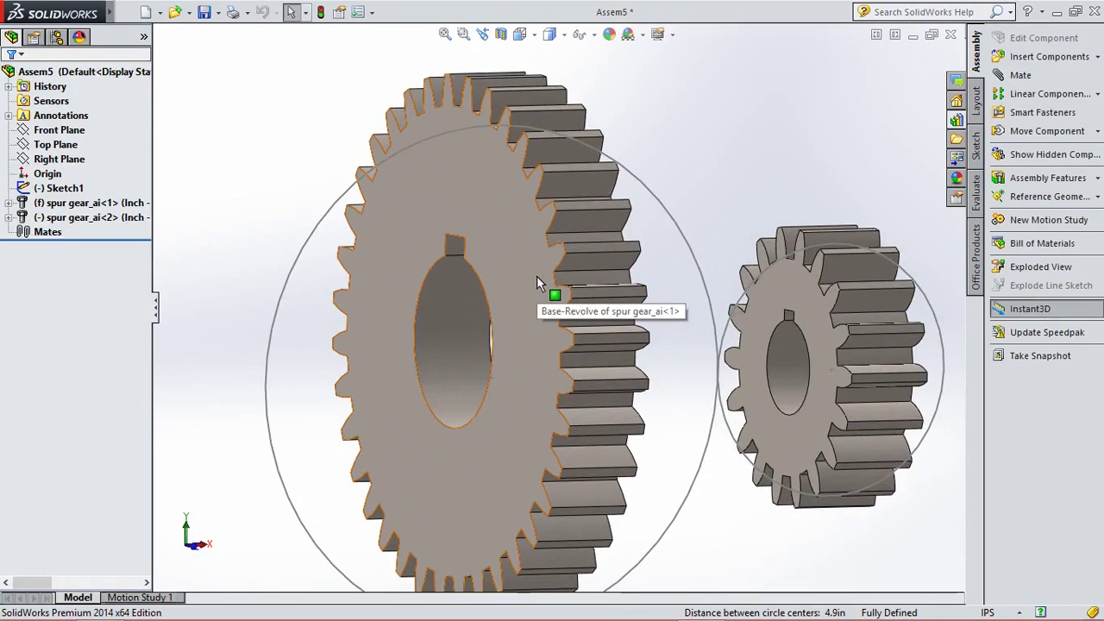
{"action": "left_click_drag", "start_coordinate": [536, 275], "coordinate": [555, 288]}
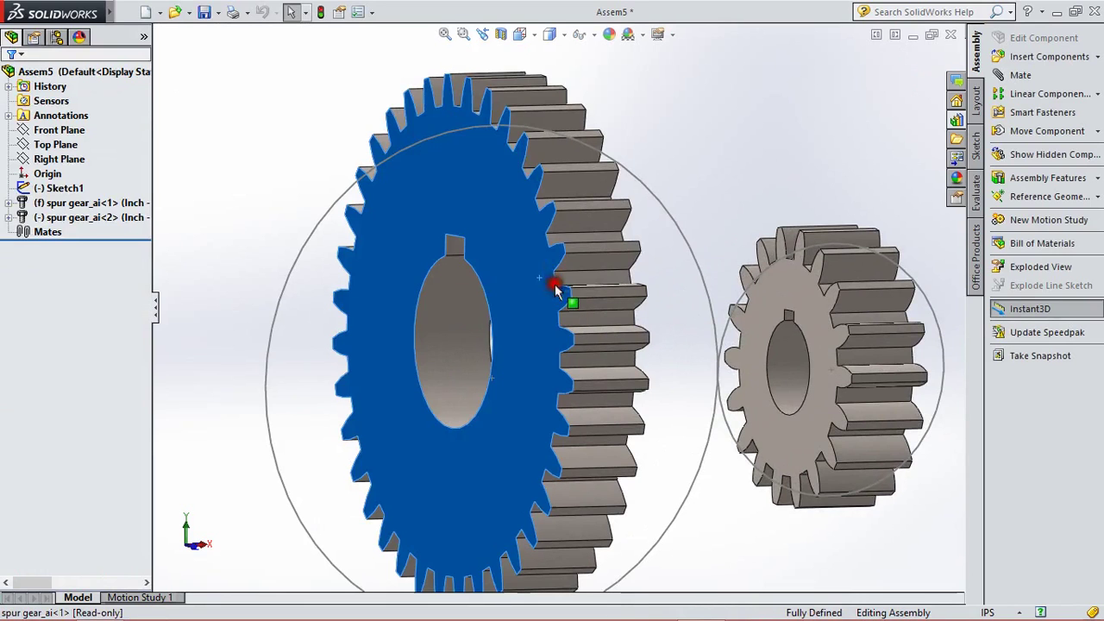
{"action": "right_click", "coordinate": [541, 269]}
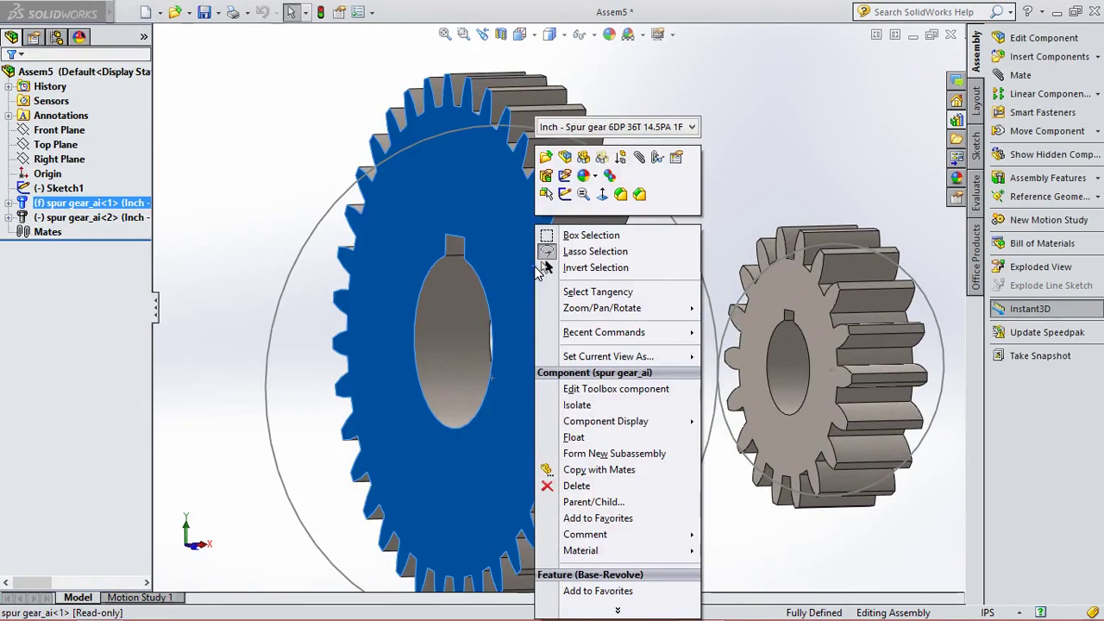
{"action": "left_click", "coordinate": [589, 439]}
Add a Coincident mate between the large gear's flat side face and the assembly's Front Plane.
{"action": "scroll", "coordinate": [648, 358], "scroll_direction": "up", "scroll_amount": 5}
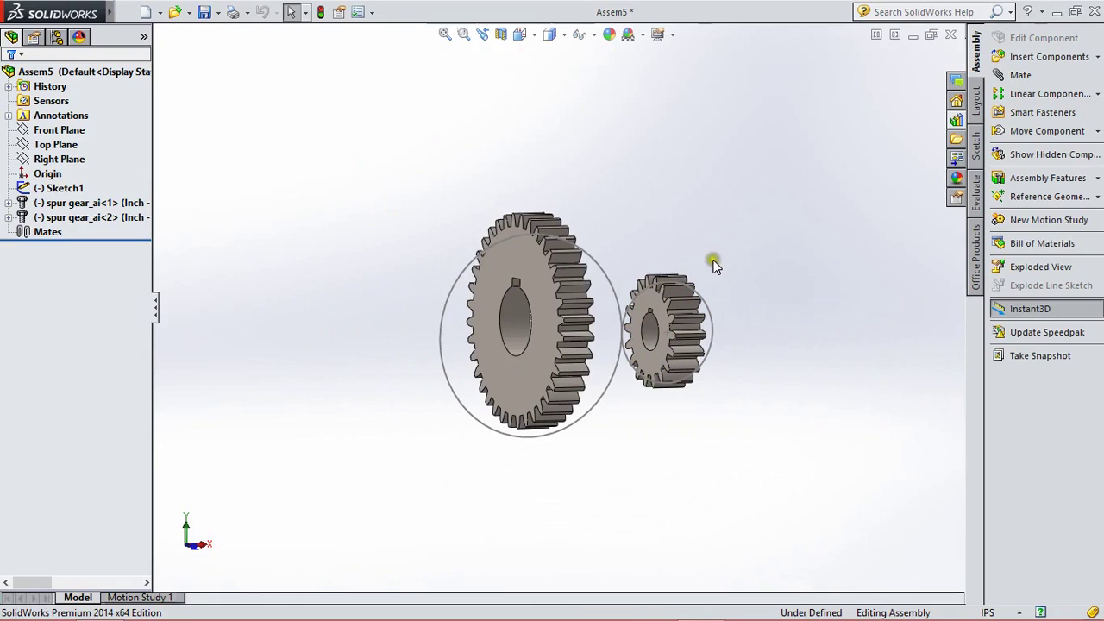
{"action": "left_click", "coordinate": [1019, 76]}
{"action": "scroll", "coordinate": [566, 289], "scroll_direction": "down", "scroll_amount": 3}
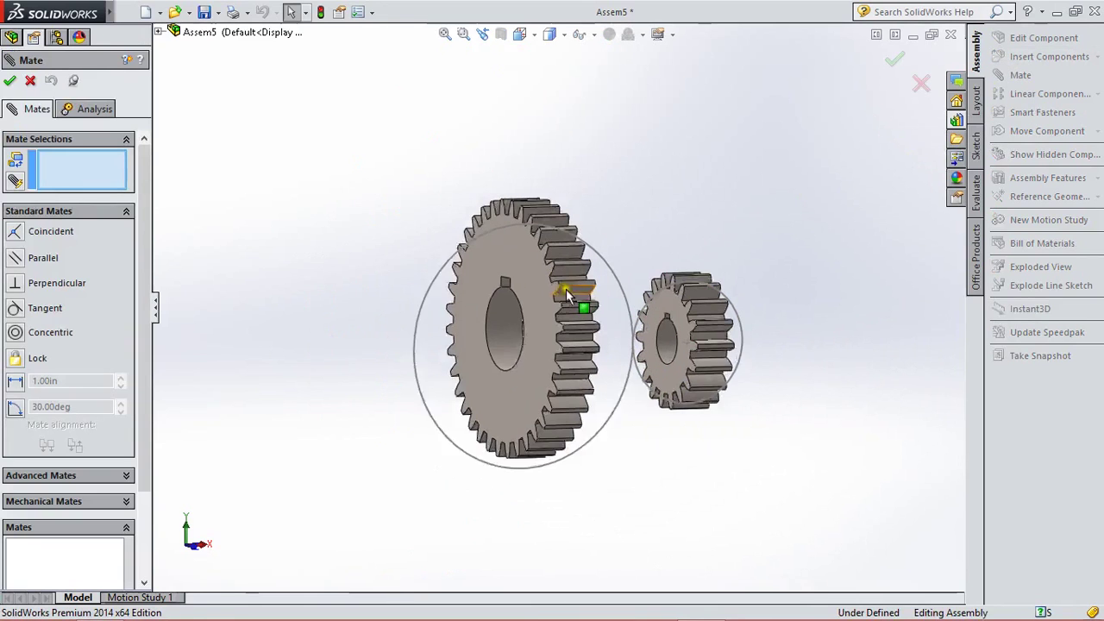
{"action": "left_click", "coordinate": [520, 263]}
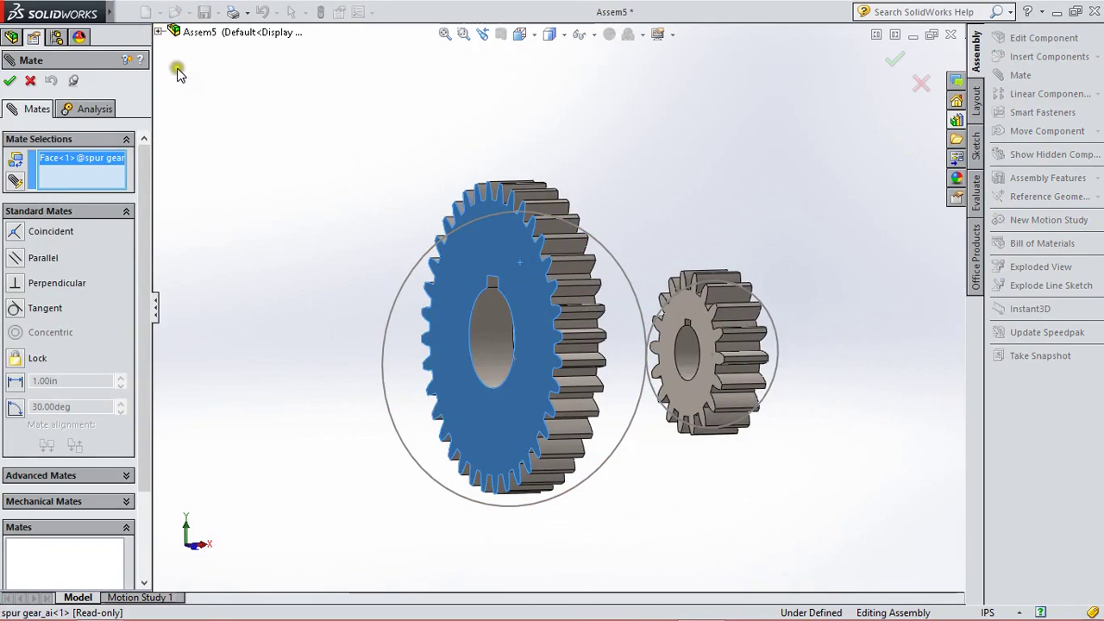
{"action": "left_click", "coordinate": [158, 31]}
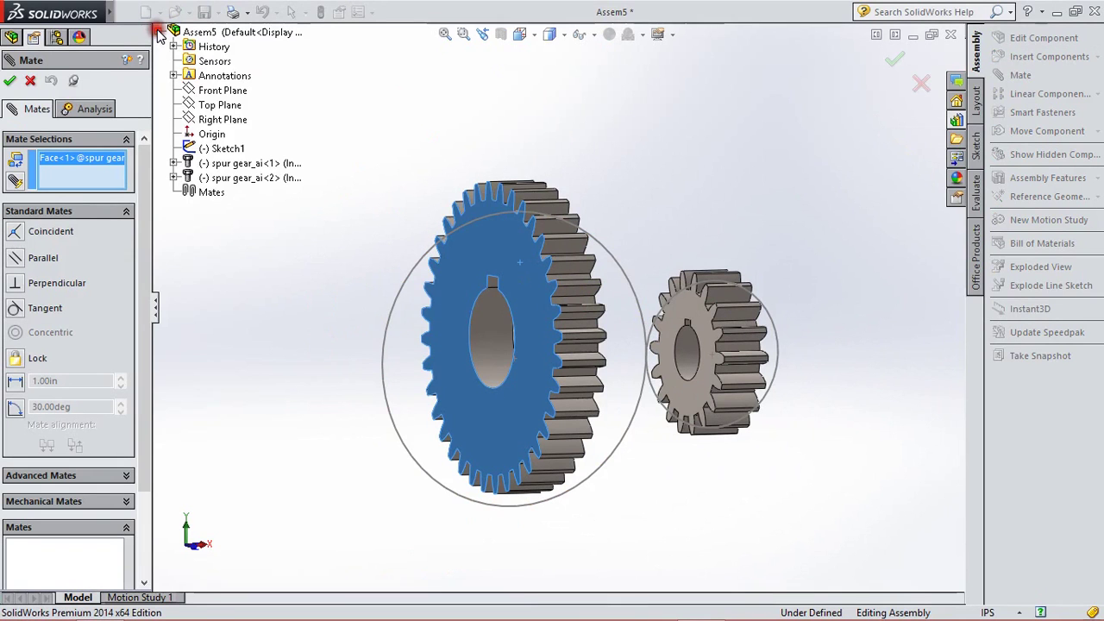
{"action": "left_click", "coordinate": [211, 90]}
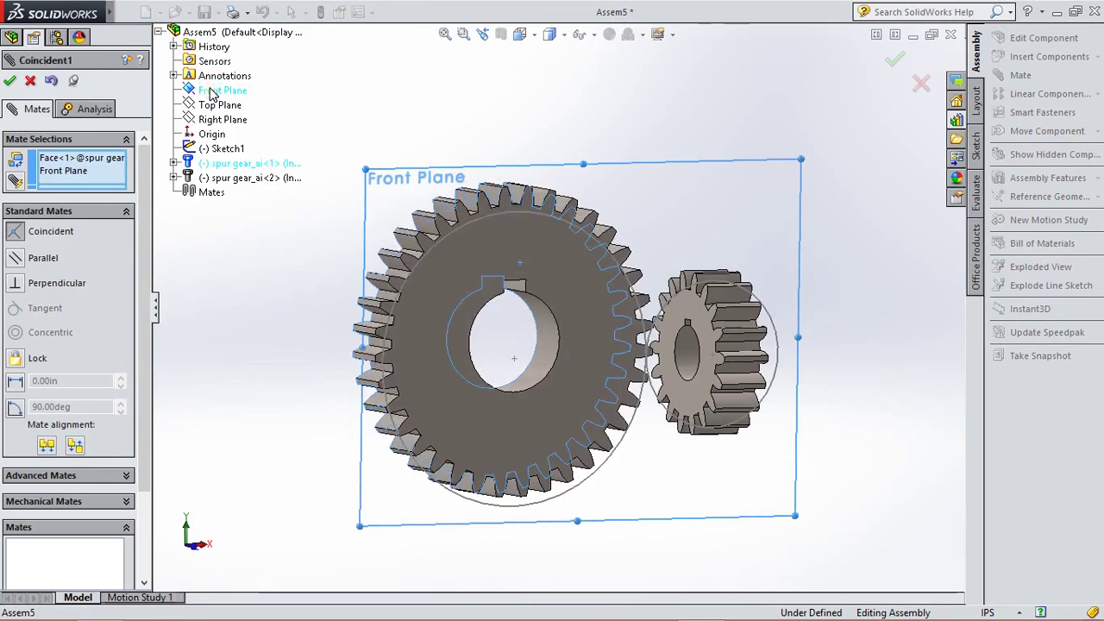
{"action": "left_click", "coordinate": [189, 67]}
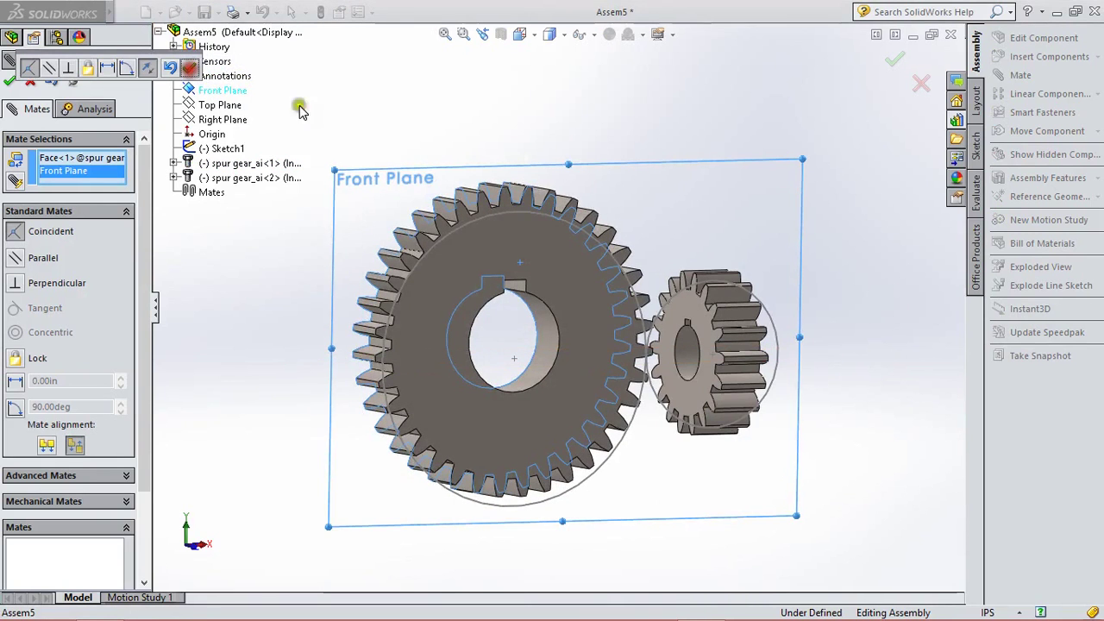
{"action": "scroll", "coordinate": [758, 191], "scroll_direction": "down", "scroll_amount": 3}
{"action": "middle_click_drag", "start_coordinate": [761, 253], "coordinate": [693, 239]}
{"action": "scroll", "coordinate": [598, 276], "scroll_direction": "down", "scroll_amount": 5}
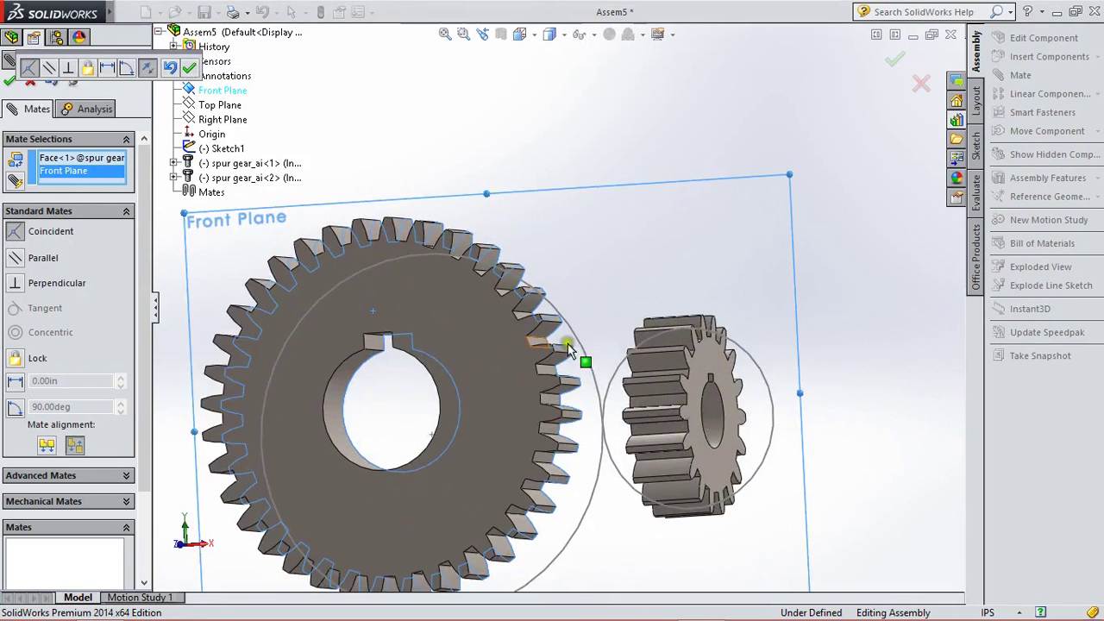
{"action": "middle_click_drag", "start_coordinate": [902, 242], "coordinate": [849, 249]}
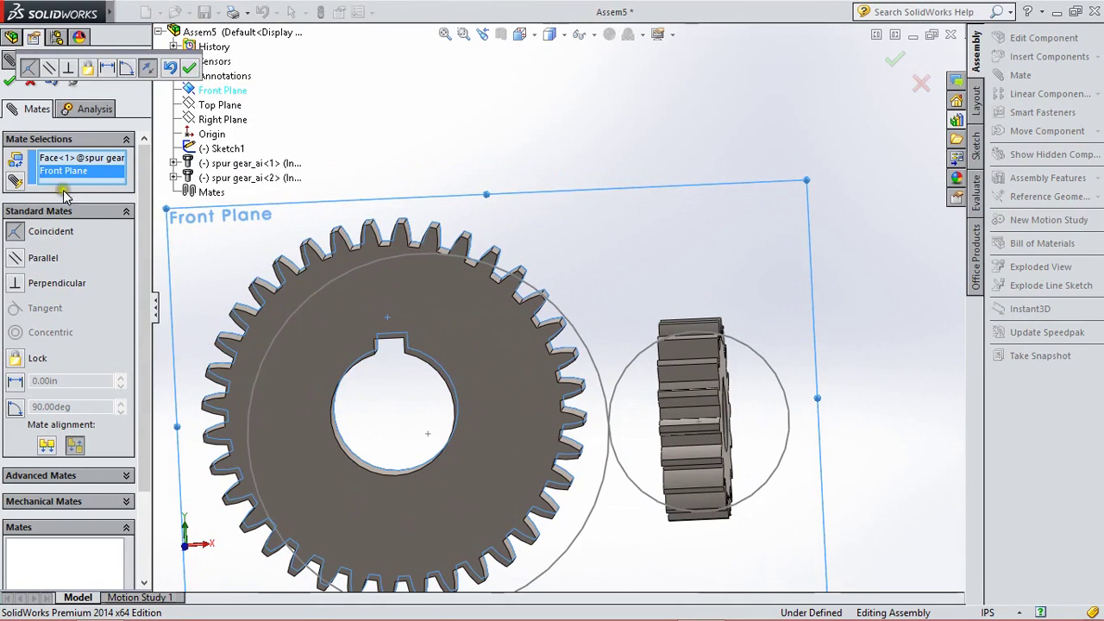
{"action": "left_click", "coordinate": [191, 68]}
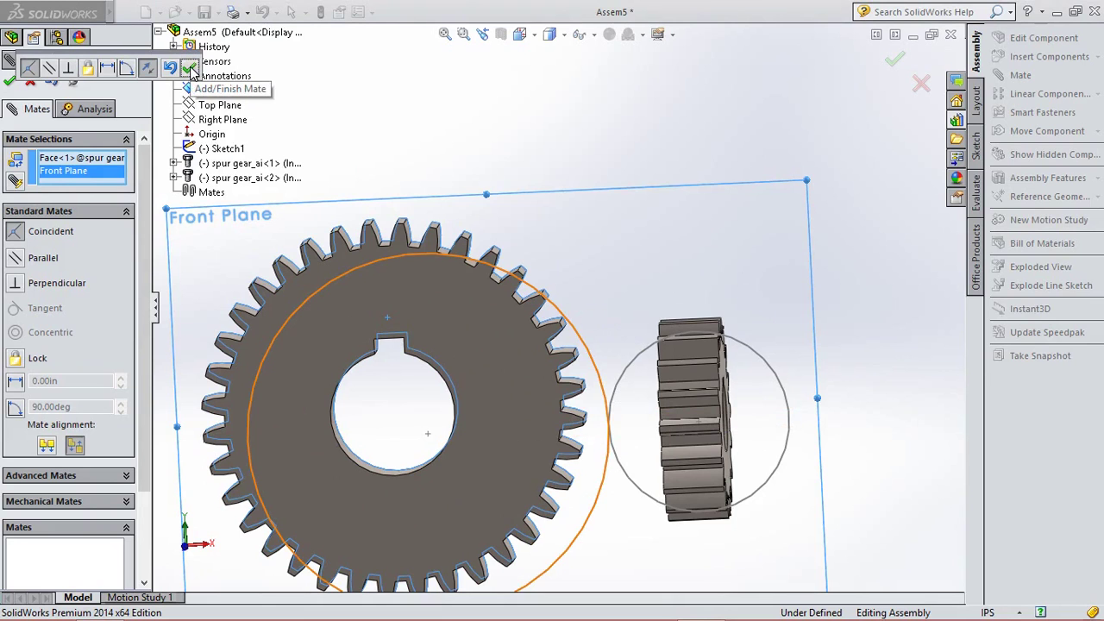
{"action": "left_click", "coordinate": [191, 68]}
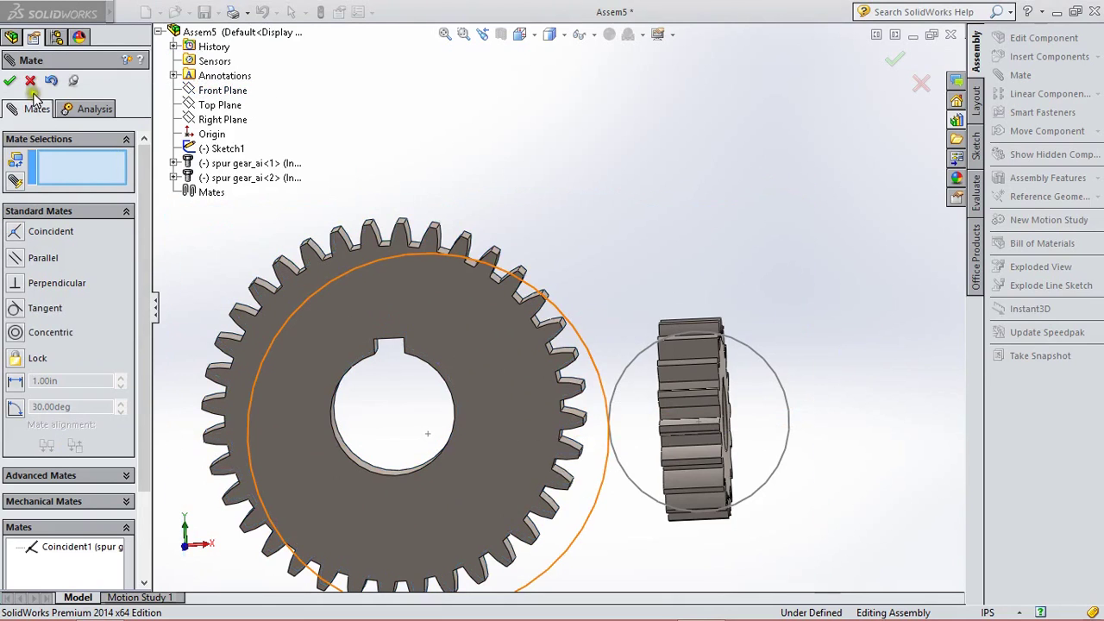
Add a Concentric mate between the large pitch circle and the large gear's bore edge.
{"action": "left_click", "coordinate": [584, 348]}
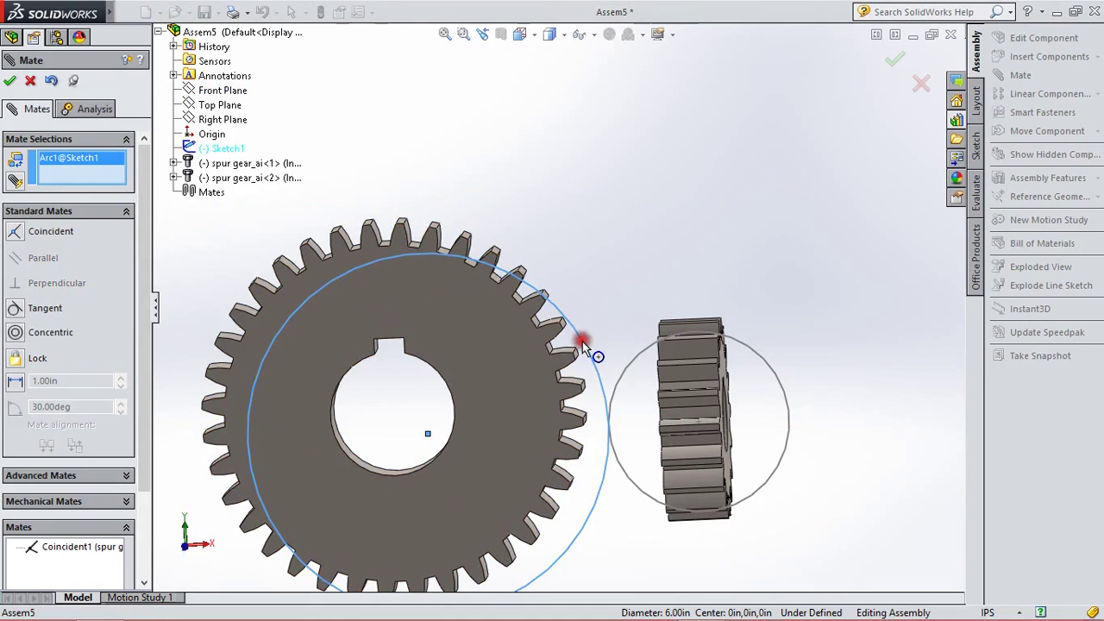
{"action": "left_click", "coordinate": [363, 367]}
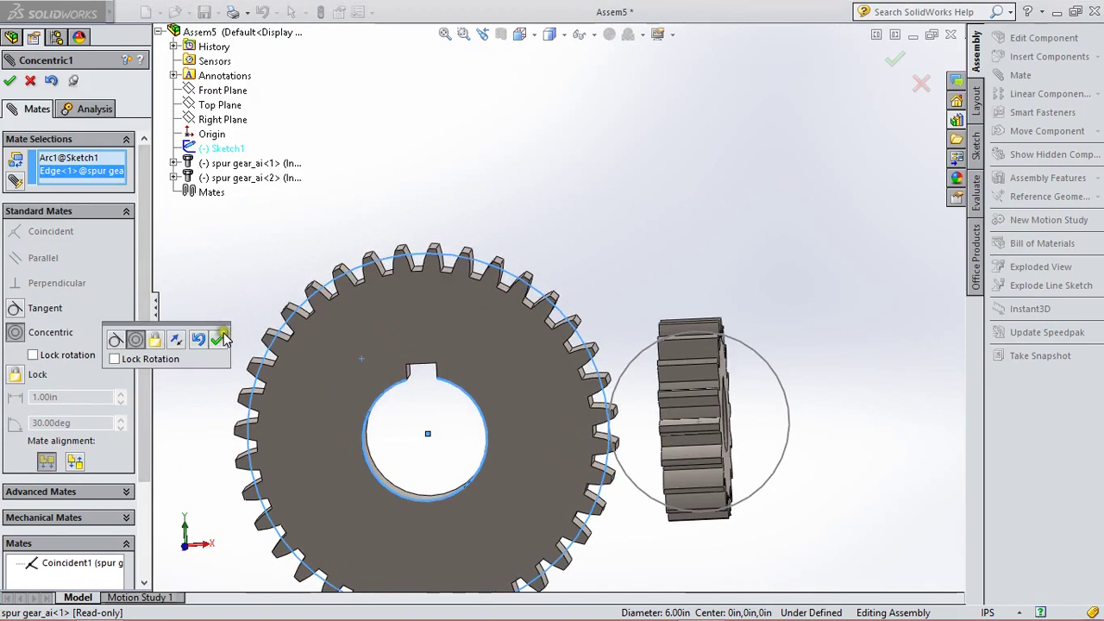
{"action": "left_click", "coordinate": [216, 344]}
Add a Coincident mate between the small gear's flat side face and the assembly's Front Plane.
{"action": "scroll", "coordinate": [682, 301], "scroll_direction": "up", "scroll_amount": 4}
{"action": "scroll", "coordinate": [510, 350], "scroll_direction": "down", "scroll_amount": 3}
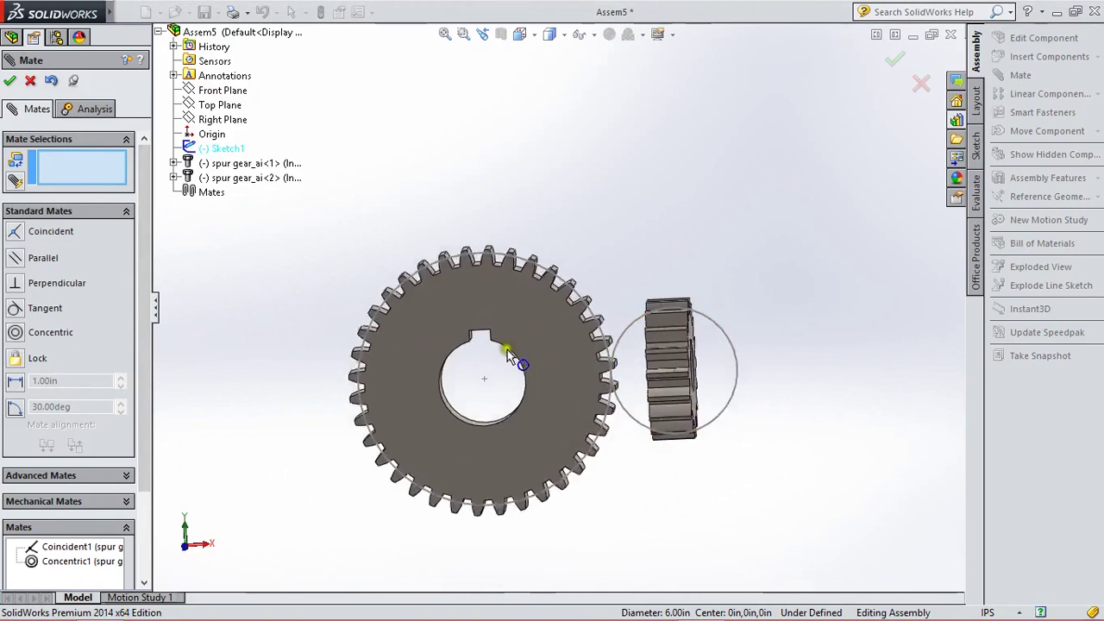
{"action": "mouse_move", "coordinate": [658, 223]}
{"action": "middle_mouse_down"}
{"action": "mouse_move", "coordinate": [661, 199]}
{"action": "mouse_move", "coordinate": [662, 212]}
{"action": "middle_mouse_up"}
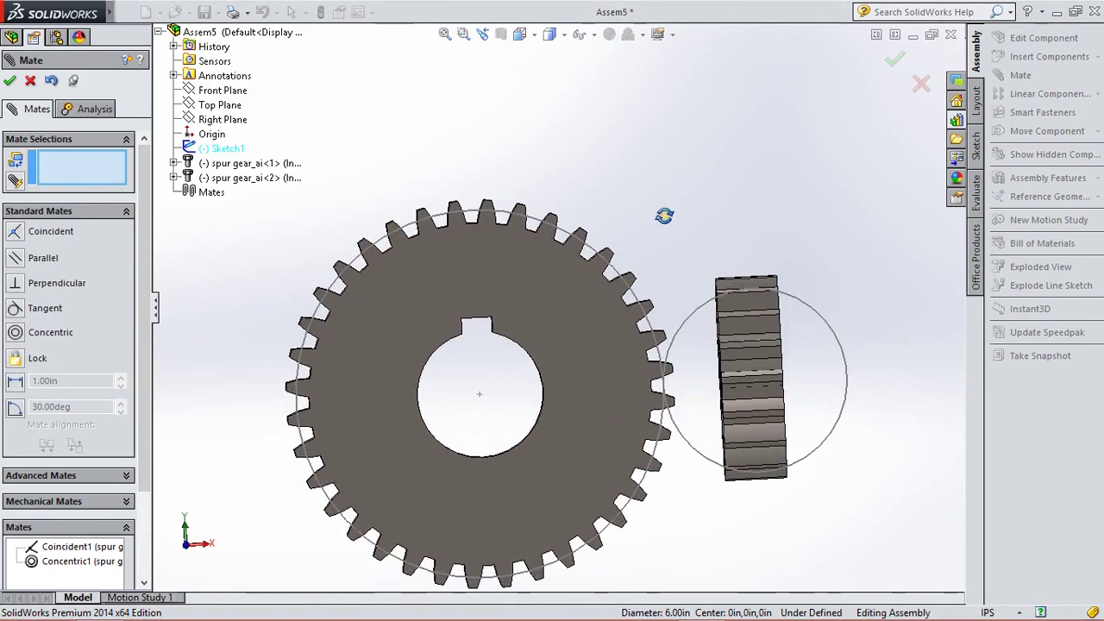
{"action": "key", "text": "ctrl+7"}
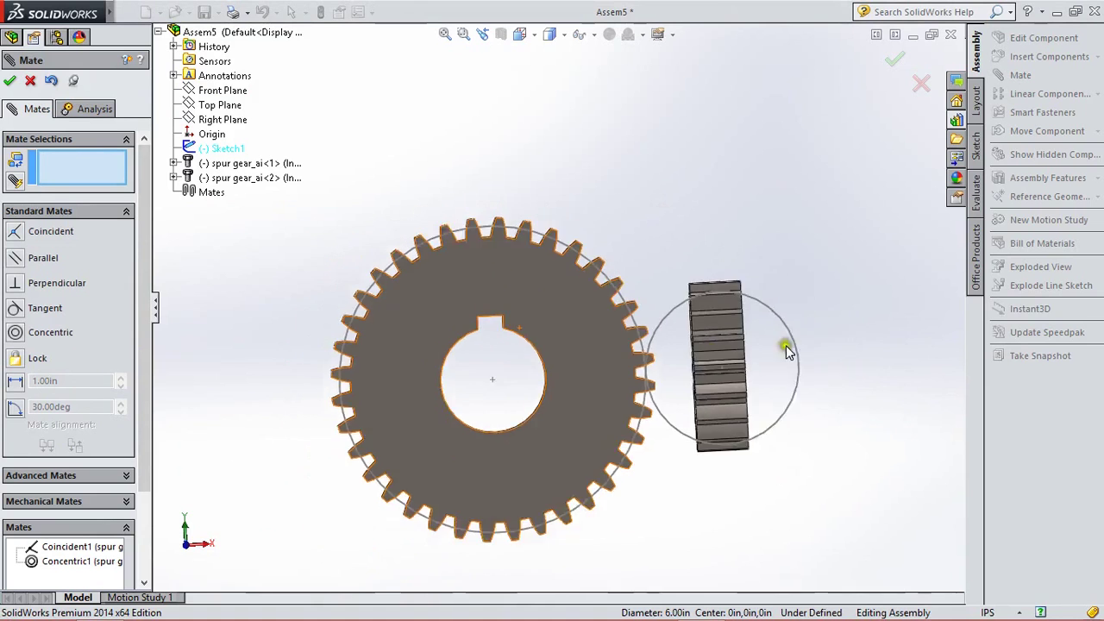
{"action": "scroll", "coordinate": [638, 321], "scroll_direction": "down", "scroll_amount": 5}
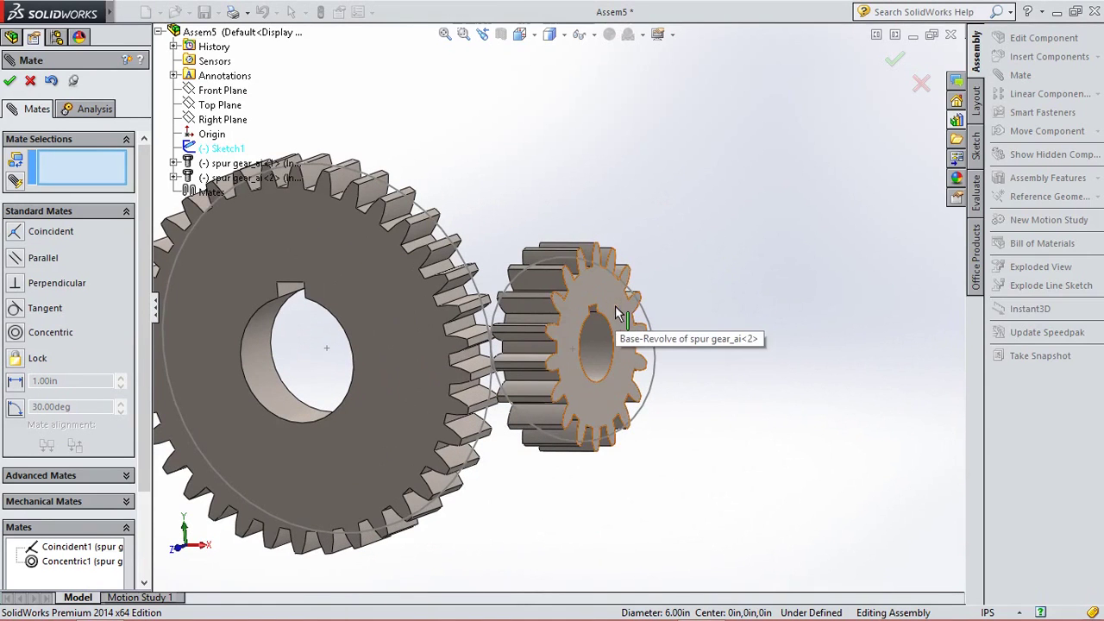
{"action": "left_click", "coordinate": [615, 305]}
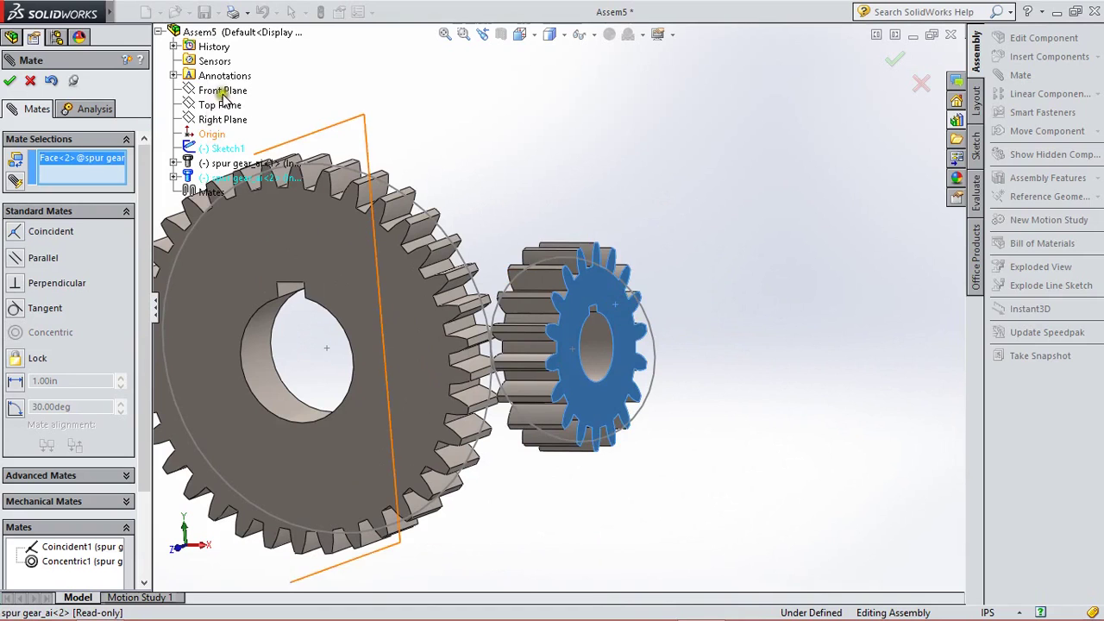
{"action": "left_click", "coordinate": [10, 80]}
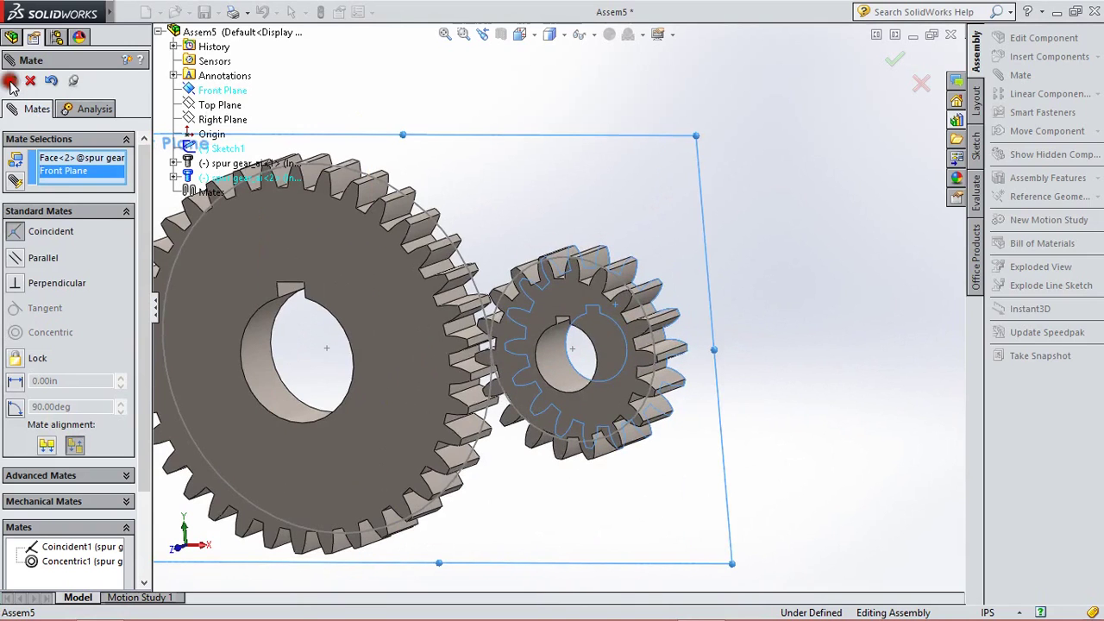
{"action": "key", "text": "Return"}
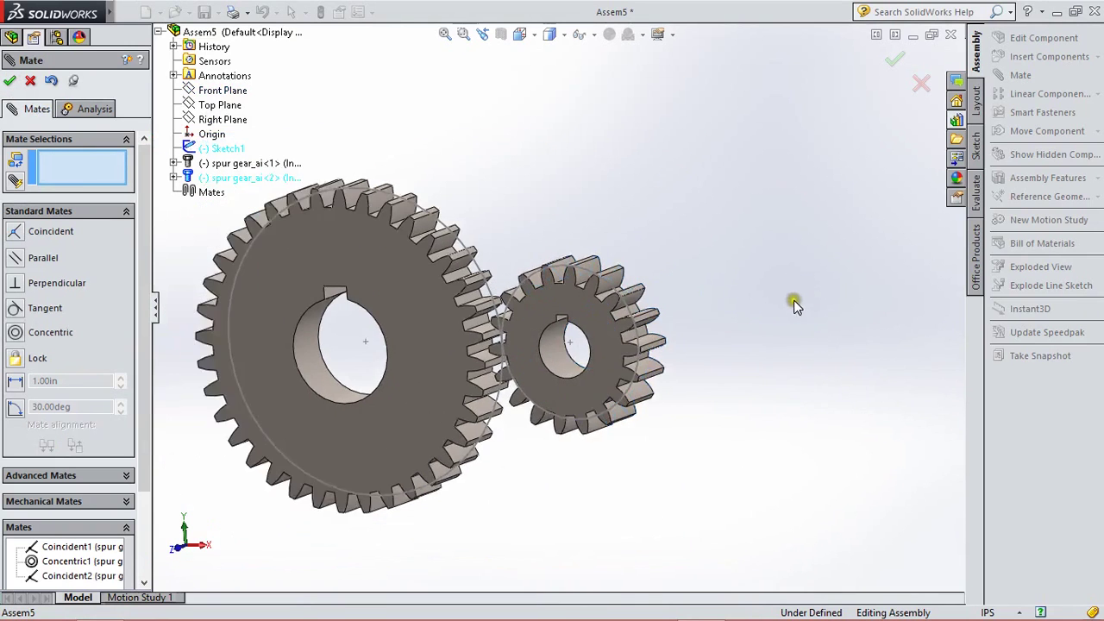
Add a Concentric mate between the small pitch circle and the small gear's bore edge, and finish mating.
{"action": "middle_click_drag", "start_coordinate": [794, 301], "coordinate": [761, 284]}
{"action": "scroll", "coordinate": [655, 293], "scroll_direction": "down", "scroll_amount": 5}
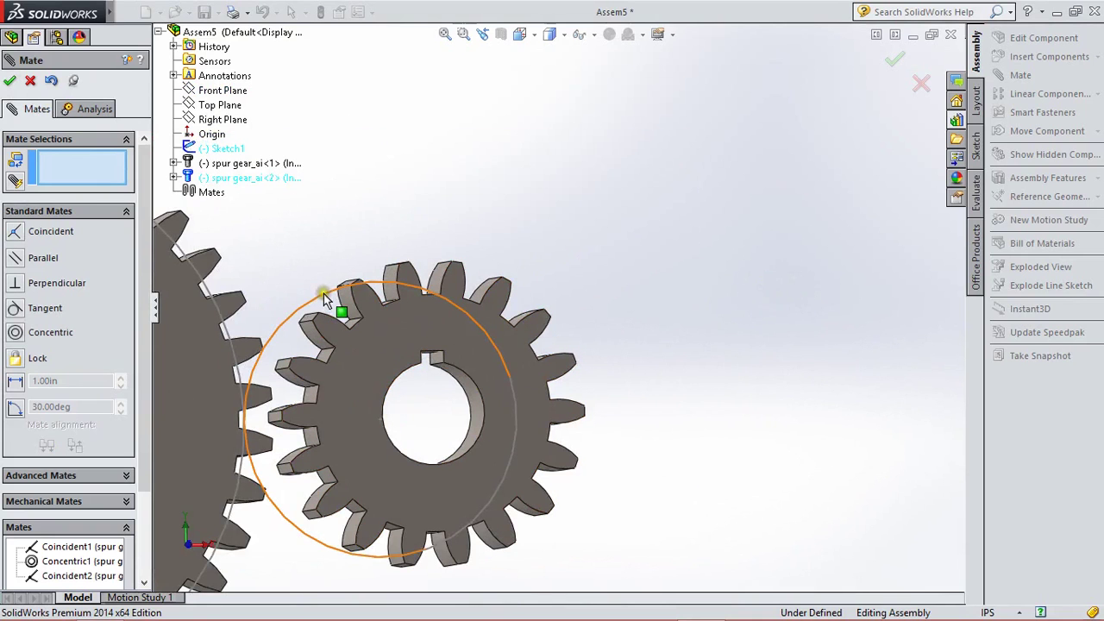
{"action": "left_click", "coordinate": [391, 382]}
{"action": "left_click", "coordinate": [393, 385]}
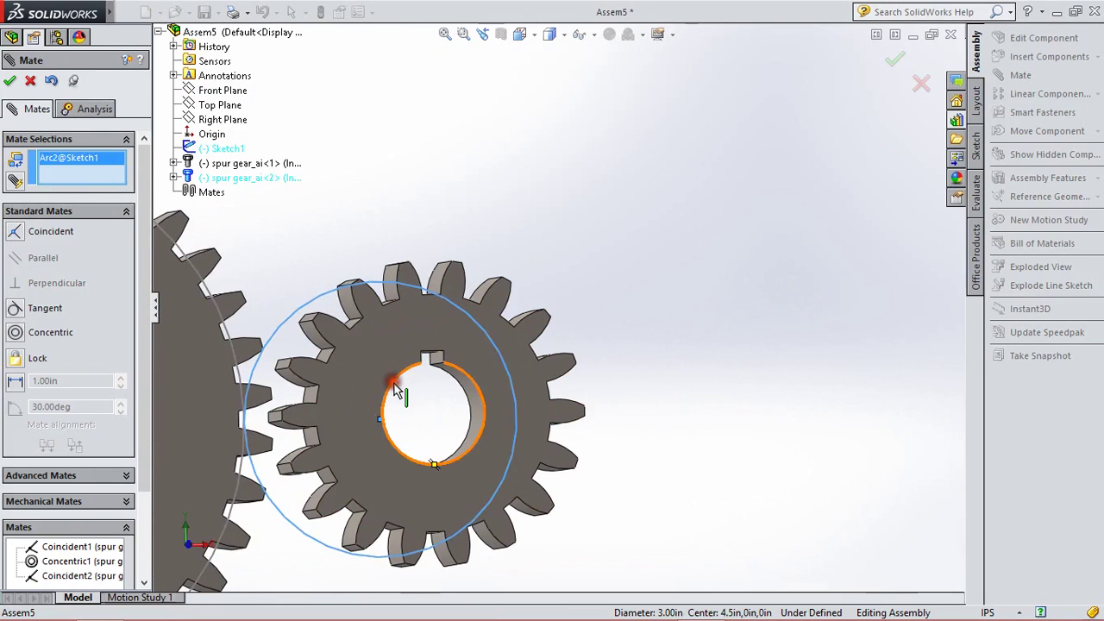
{"action": "left_click", "coordinate": [402, 387]}
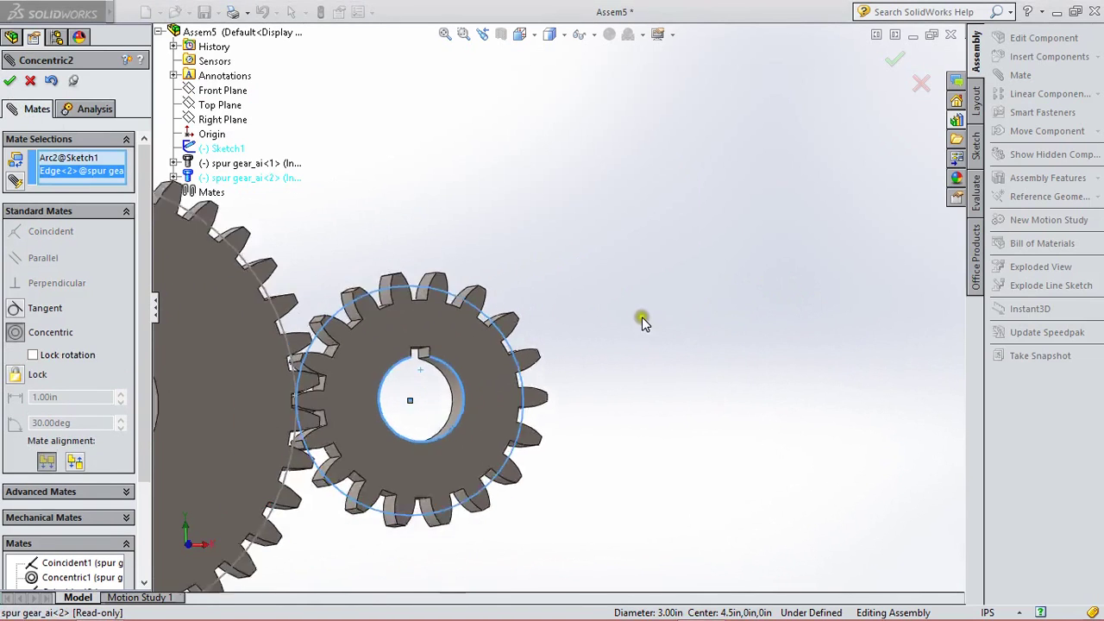
{"action": "scroll", "coordinate": [642, 317], "scroll_direction": "down", "scroll_amount": 6}
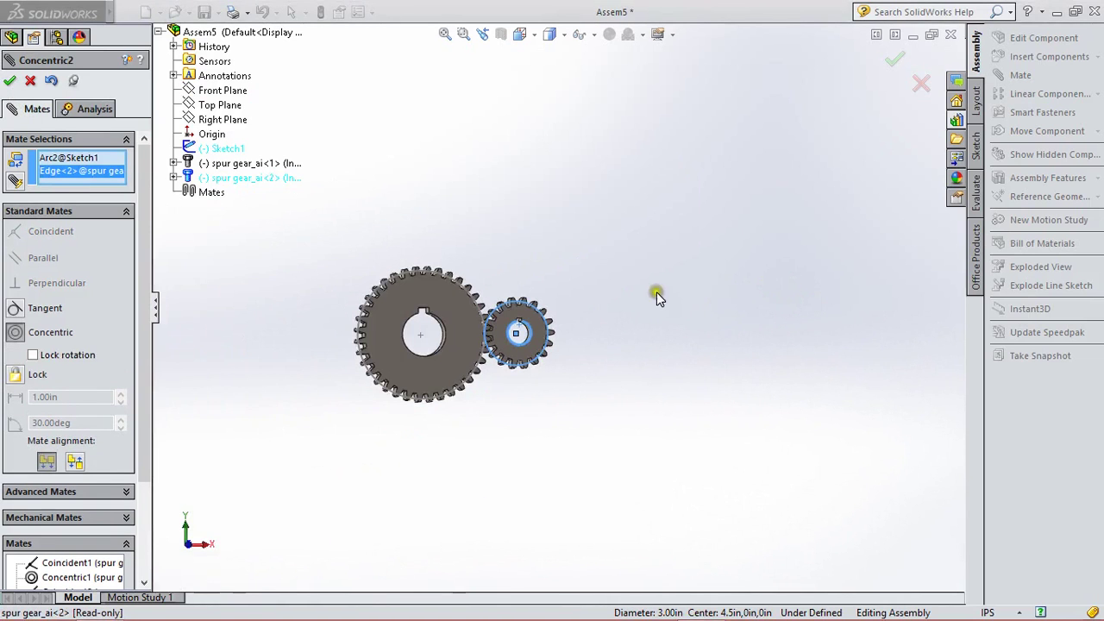
{"action": "left_click", "coordinate": [10, 81]}
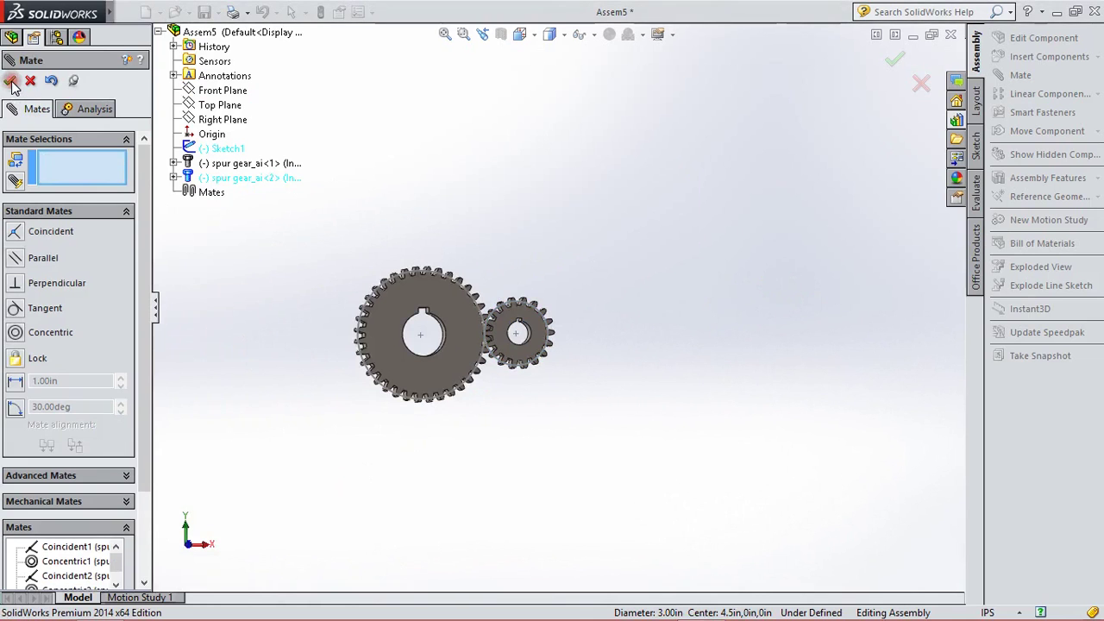
{"action": "left_click", "coordinate": [11, 82]}
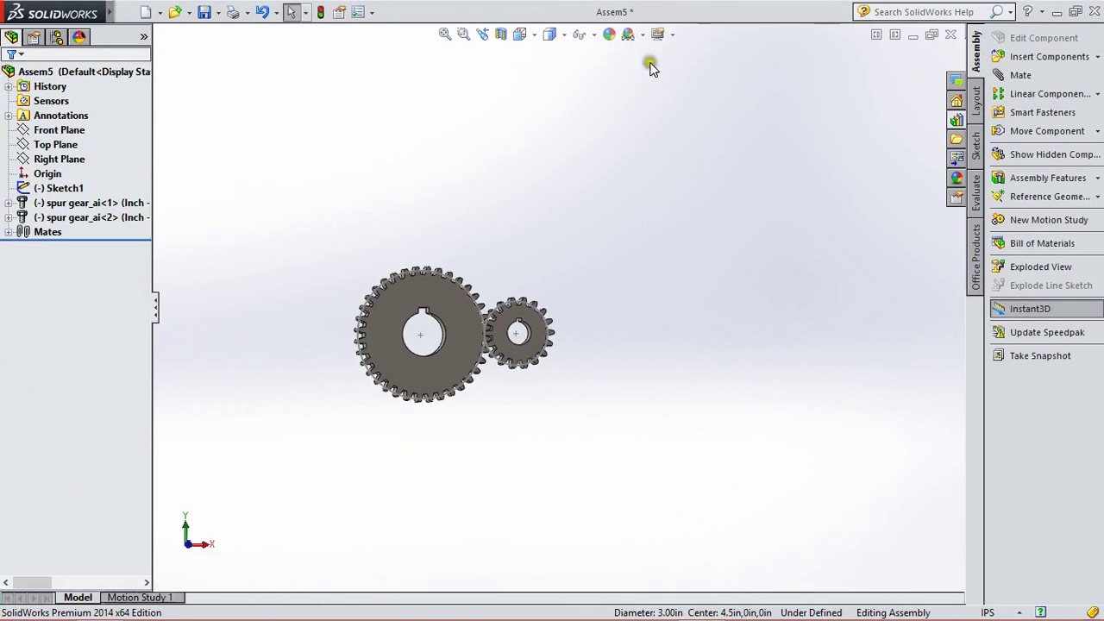
Orient the assembly to the Front view and examine the mesh between the two gears' teeth up close.
{"action": "left_click", "coordinate": [528, 36]}
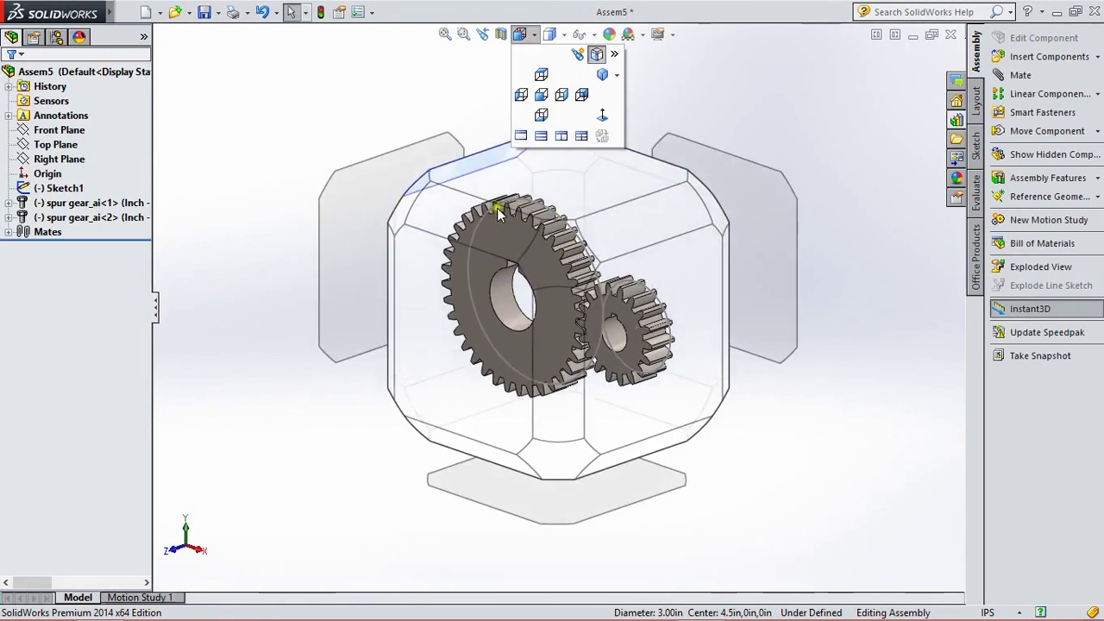
{"action": "left_click", "coordinate": [471, 316]}
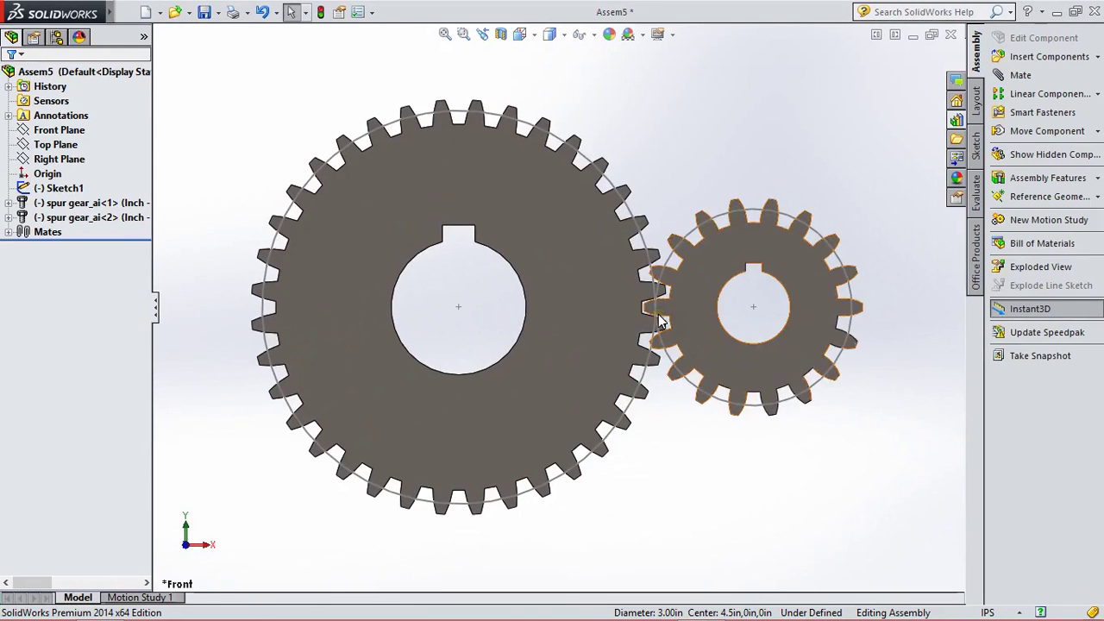
{"action": "scroll", "coordinate": [660, 321], "scroll_direction": "down", "scroll_amount": 5}
{"action": "scroll", "coordinate": [656, 295], "scroll_direction": "up", "scroll_amount": 1}
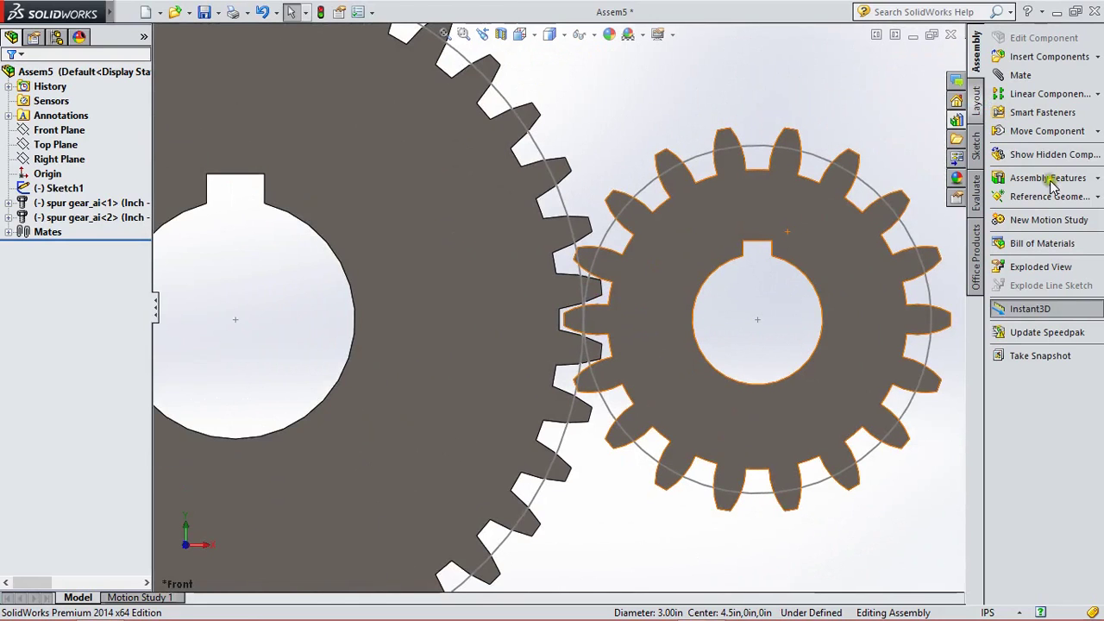
{"action": "left_click", "coordinate": [1044, 131]}
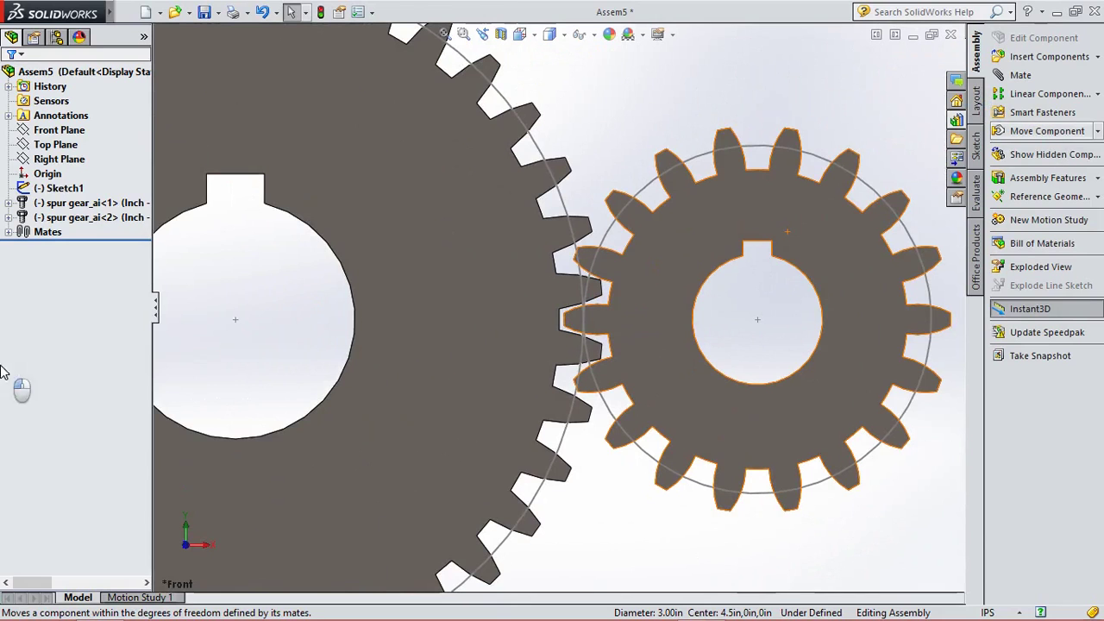
{"action": "left_click", "coordinate": [59, 327]}
{"action": "left_click", "coordinate": [240, 319]}
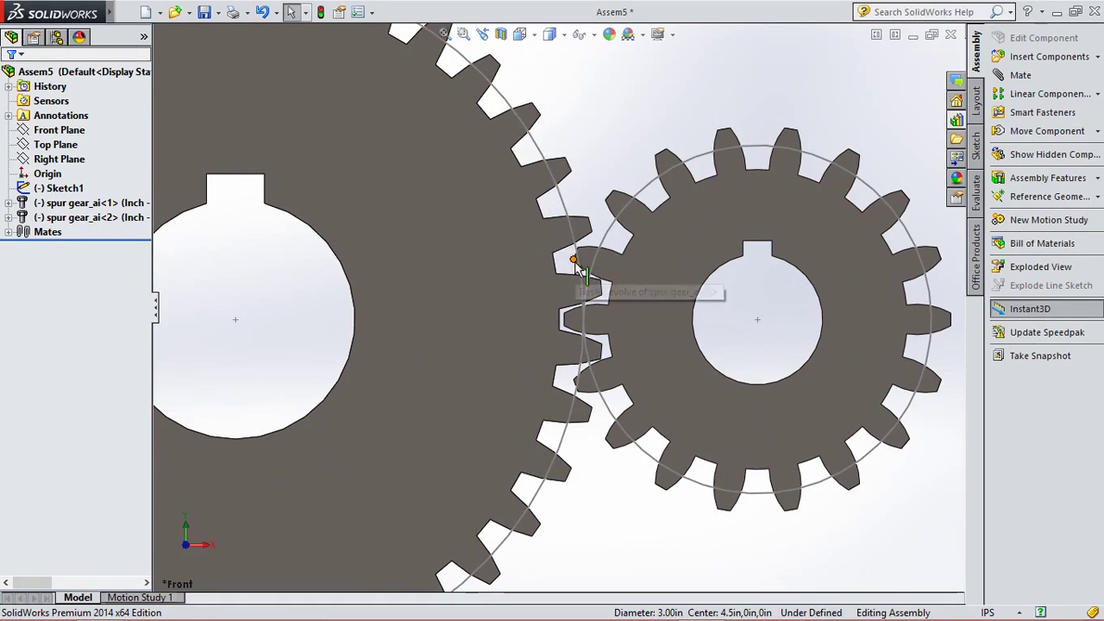
{"action": "left_click", "coordinate": [267, 230]}
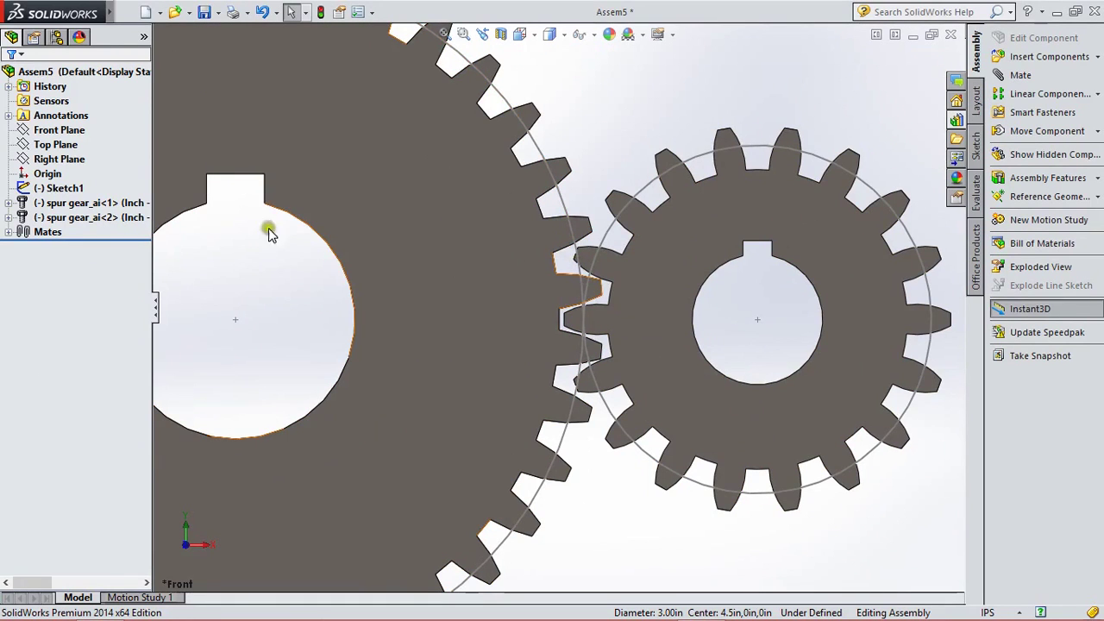
Use Move Component with Physical Dynamics between all components to rotate the large gear against the small one.
{"action": "left_click", "coordinate": [1040, 134]}
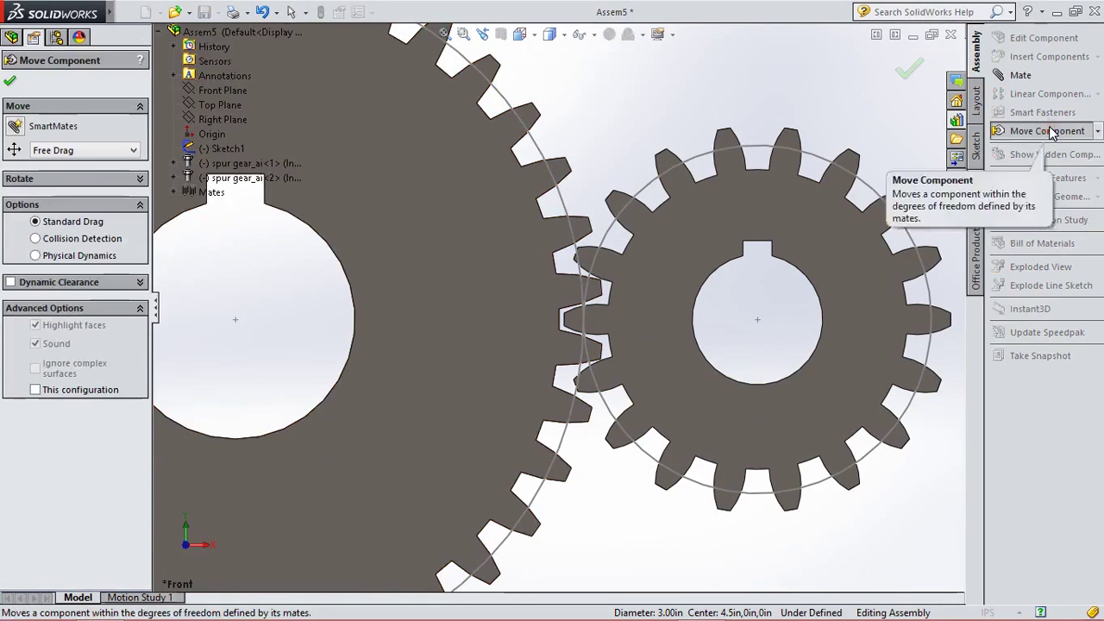
{"action": "left_click", "coordinate": [34, 255]}
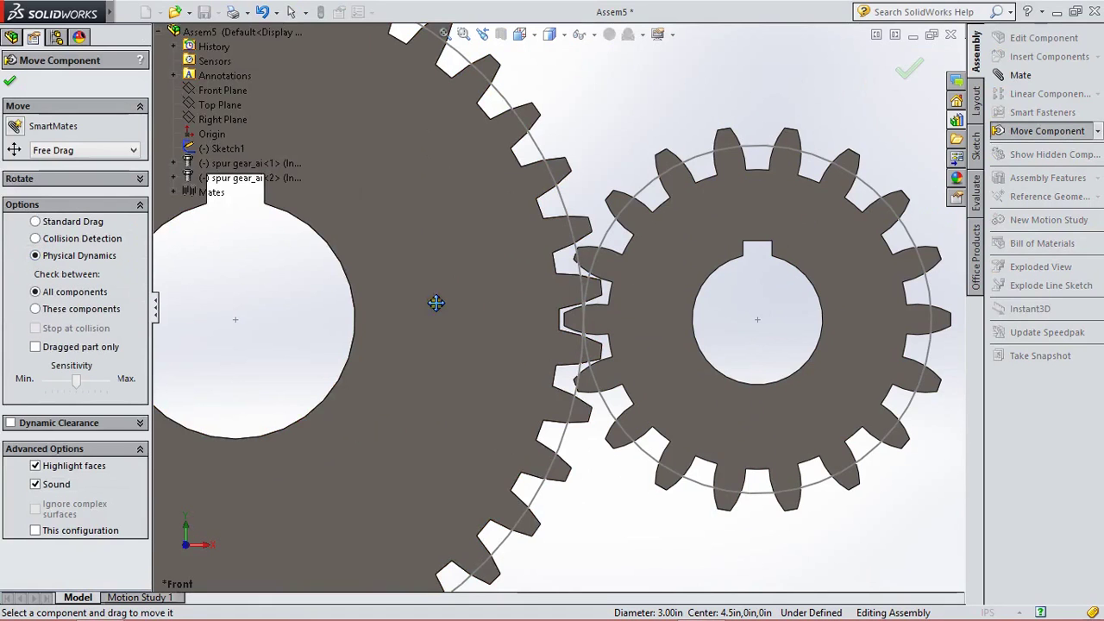
{"action": "scroll", "coordinate": [465, 302], "scroll_direction": "down", "scroll_amount": 3}
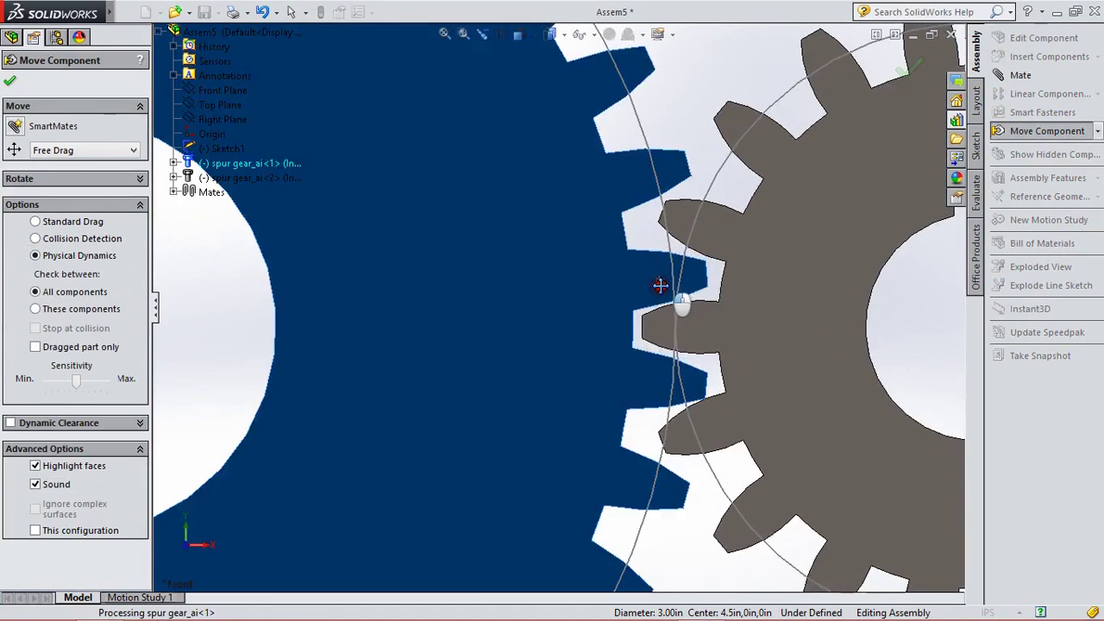